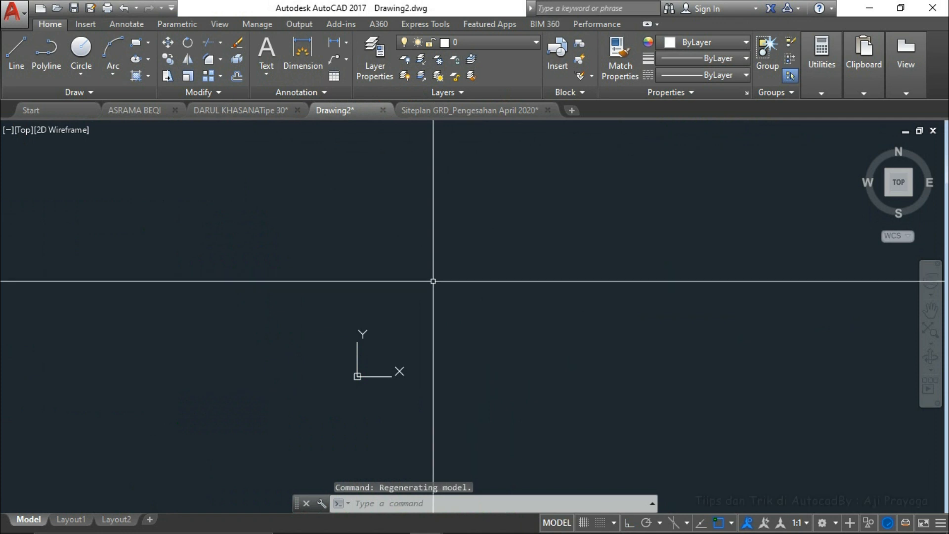
- Examine the site plan in the Siteplan GRD_Pengesahan April 2020 drawing and look through the other open drawings
click(440, 114)
scroll(431, 315, down, 2)
middle_drag(466, 339, 288, 346)
middle_drag(539, 366, 462, 377)
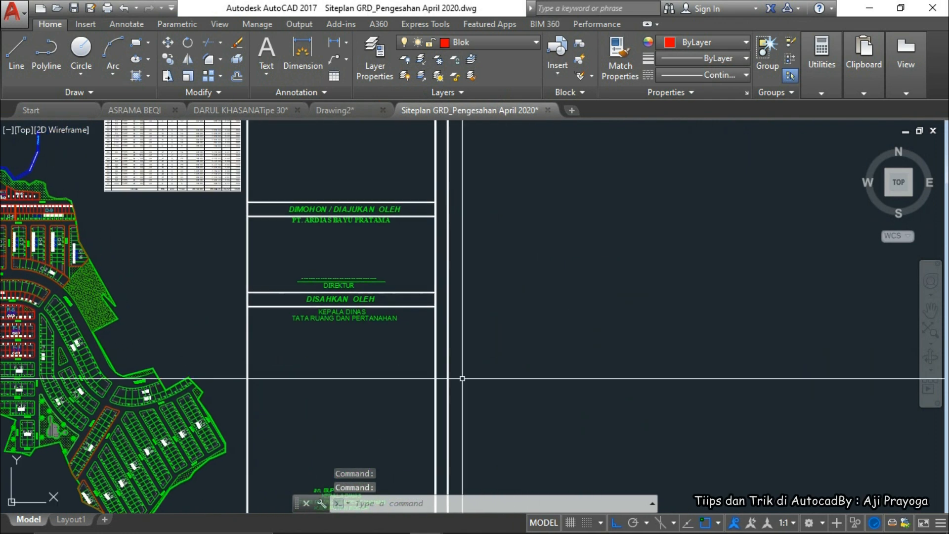
middle_drag(393, 379, 570, 334)
scroll(420, 328, down, 8)
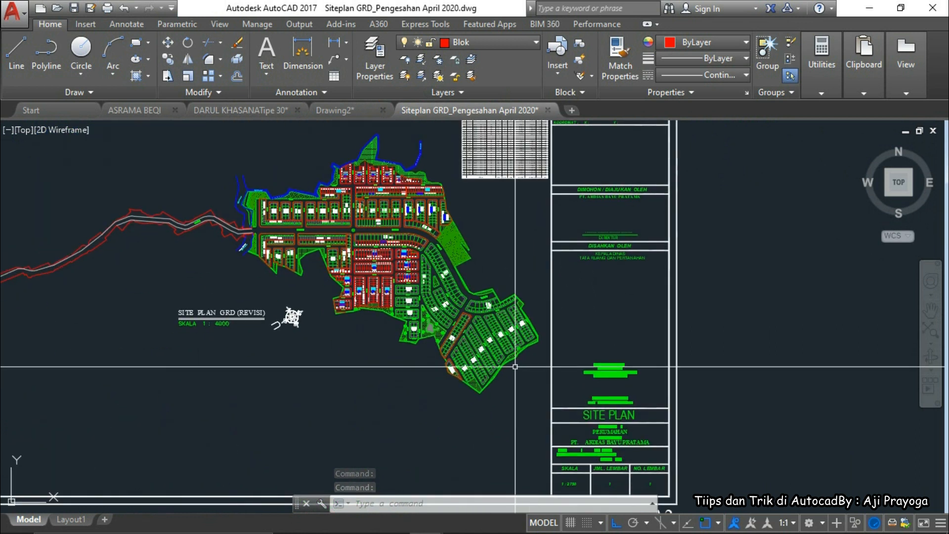
scroll(404, 345, up, 8)
click(334, 111)
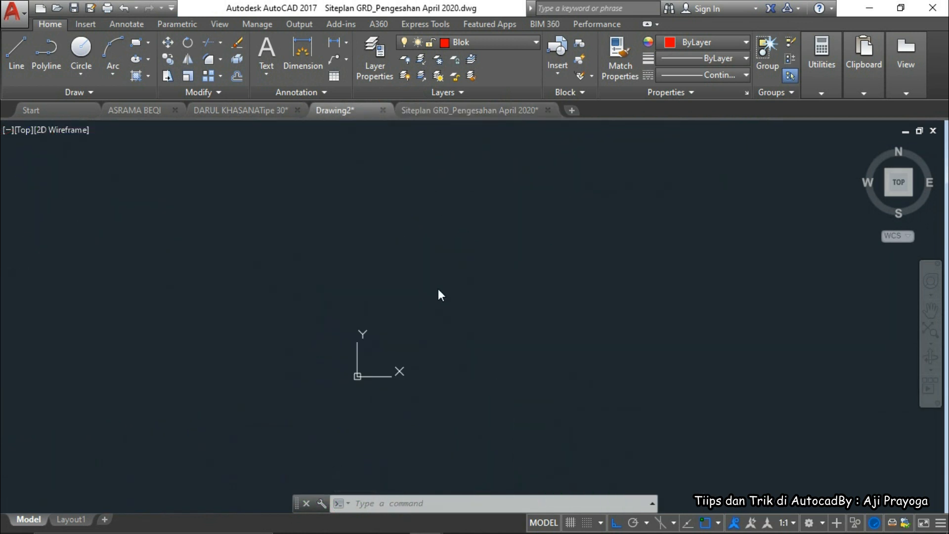
click(220, 115)
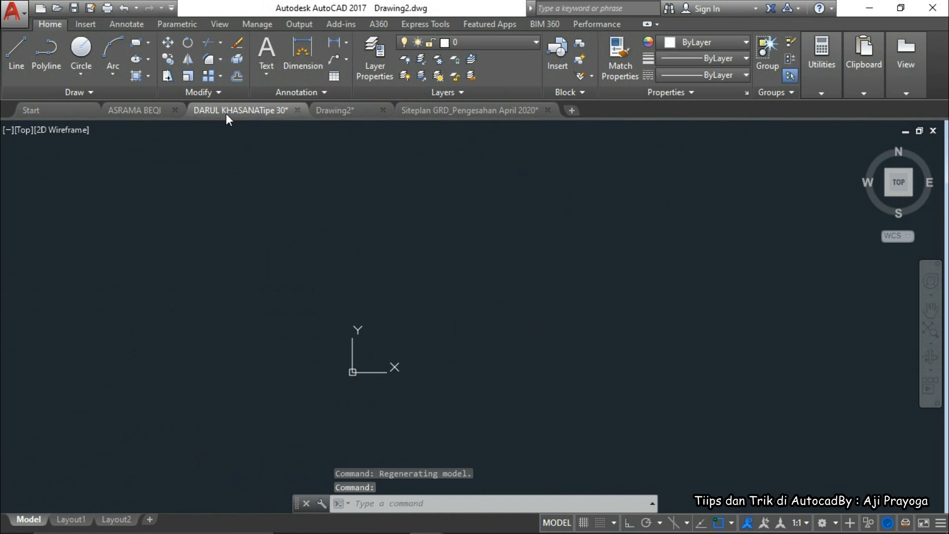
click(431, 112)
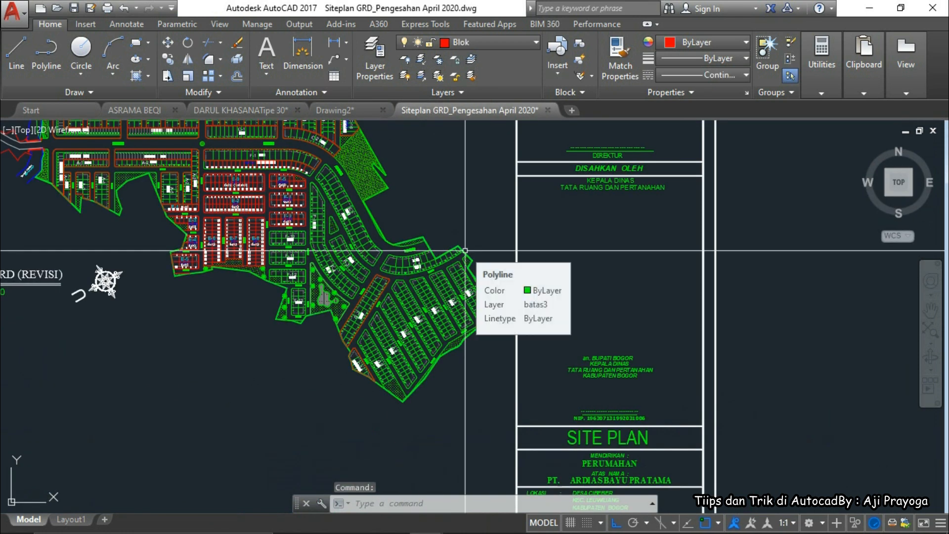
- List the object data of the E-9 block's outline in the site plan
scroll(445, 267, down, 1)
scroll(291, 280, up, 3)
middle_drag(291, 280, 382, 310)
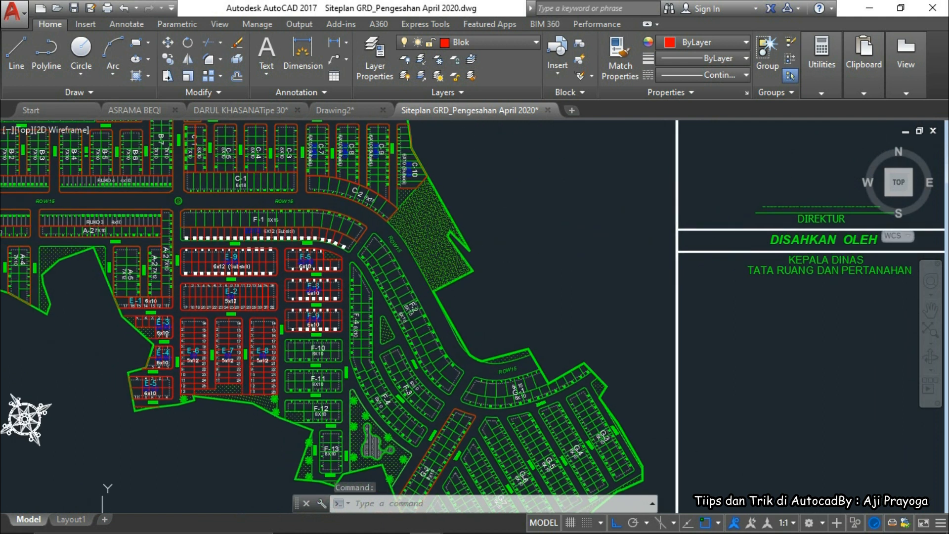
scroll(380, 317, up, 1)
middle_drag(255, 327, 444, 384)
scroll(278, 253, up, 2)
scroll(383, 283, down, 1)
click(275, 280)
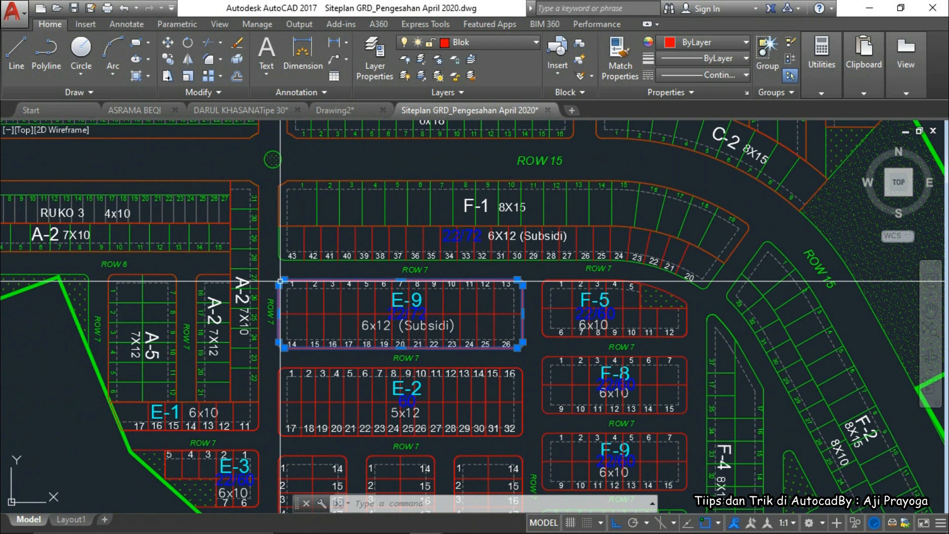
middle_drag(272, 271, 261, 275)
text(LI)
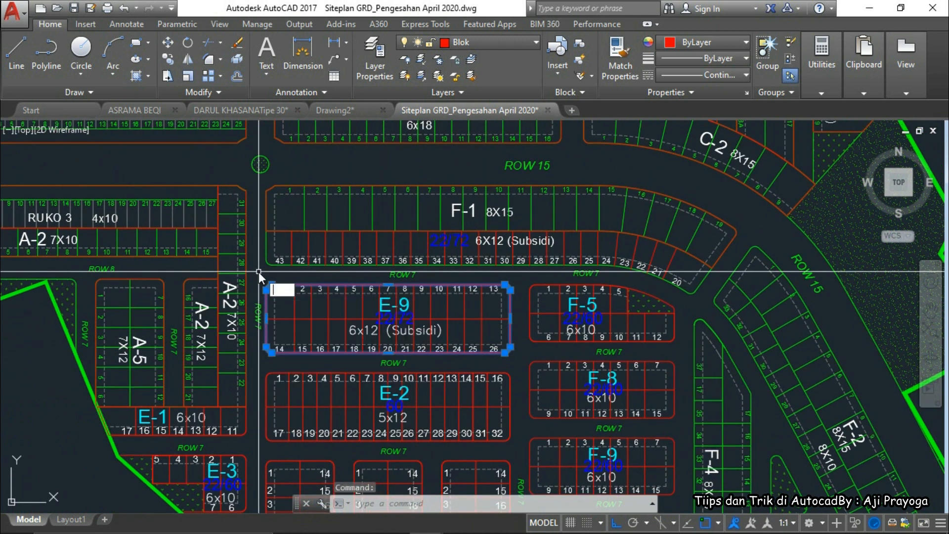
key(Return)
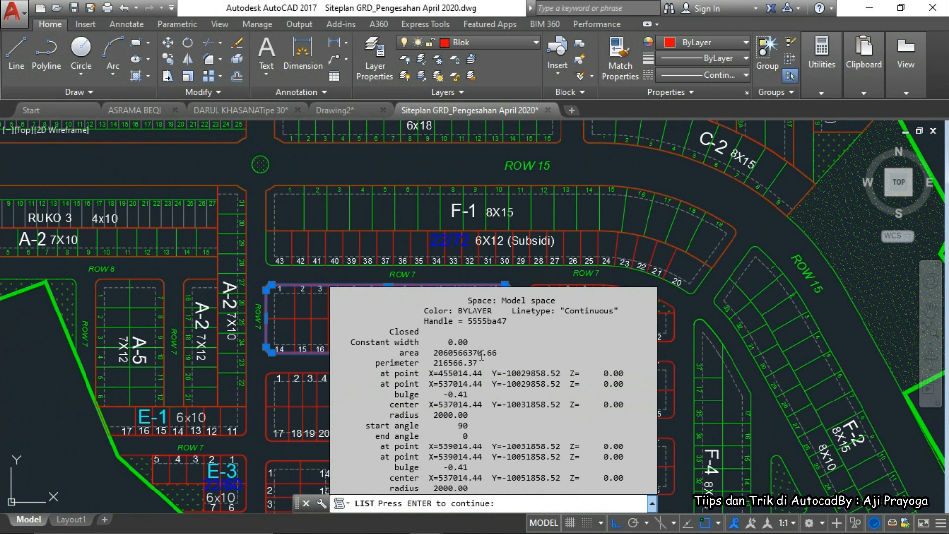
- Read the rest of the E-9 outline's listing, return to its area and perimeter, and close the listing
key(Return)
drag(482, 352, 476, 354)
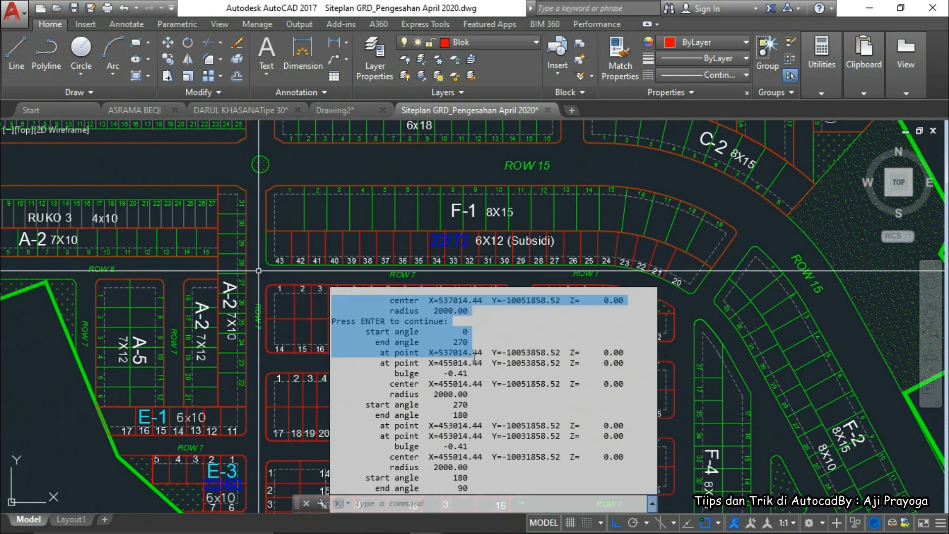
scroll(476, 354, up, 6)
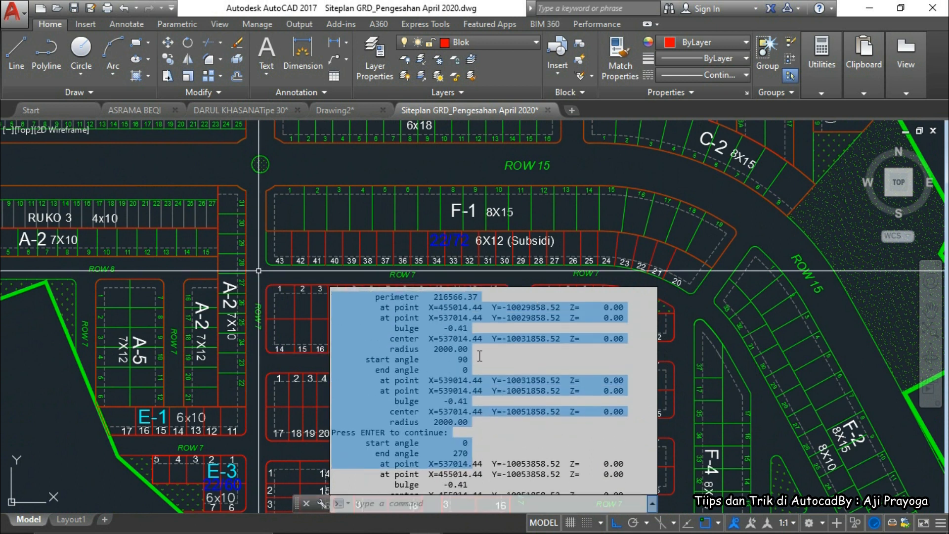
click(464, 354)
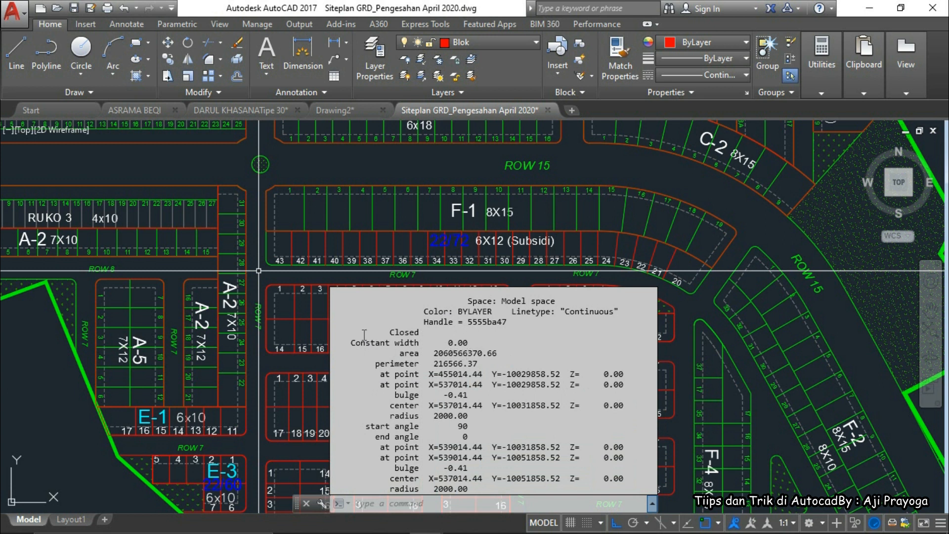
key(Escape)
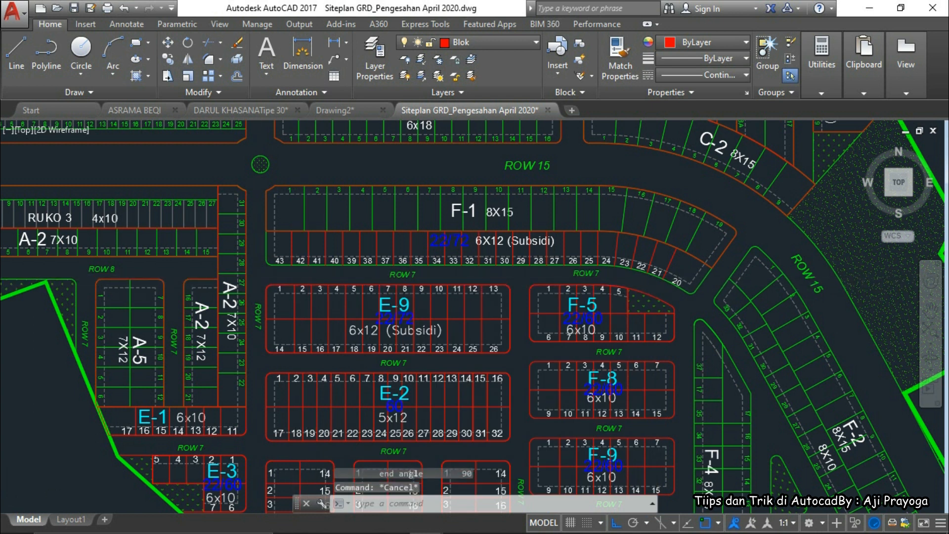
- Examine the title block and the G-series lot blocks in the site plan
scroll(300, 279, down, 2)
middle_drag(462, 331, 136, 324)
scroll(534, 324, down, 1)
middle_drag(516, 322, 256, 294)
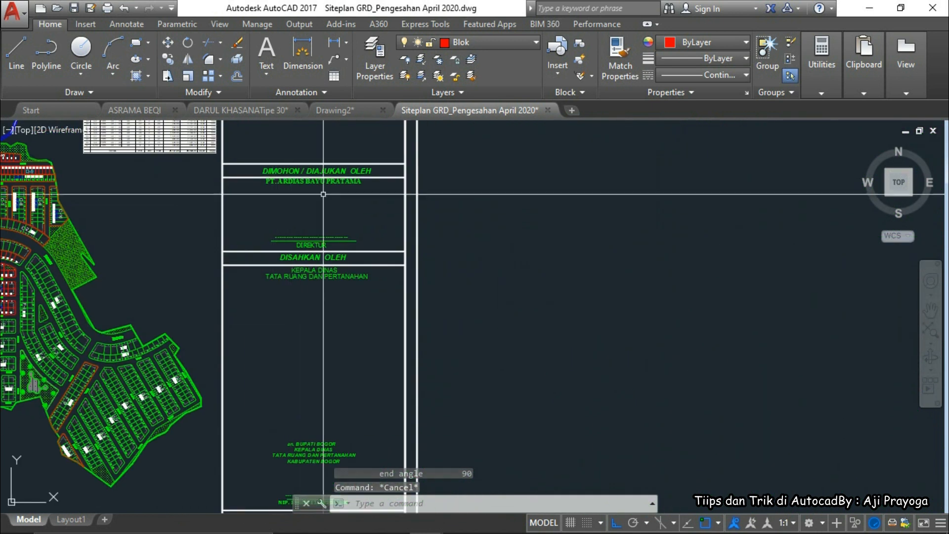
middle_drag(205, 382, 260, 332)
scroll(167, 349, up, 2)
middle_drag(177, 352, 496, 340)
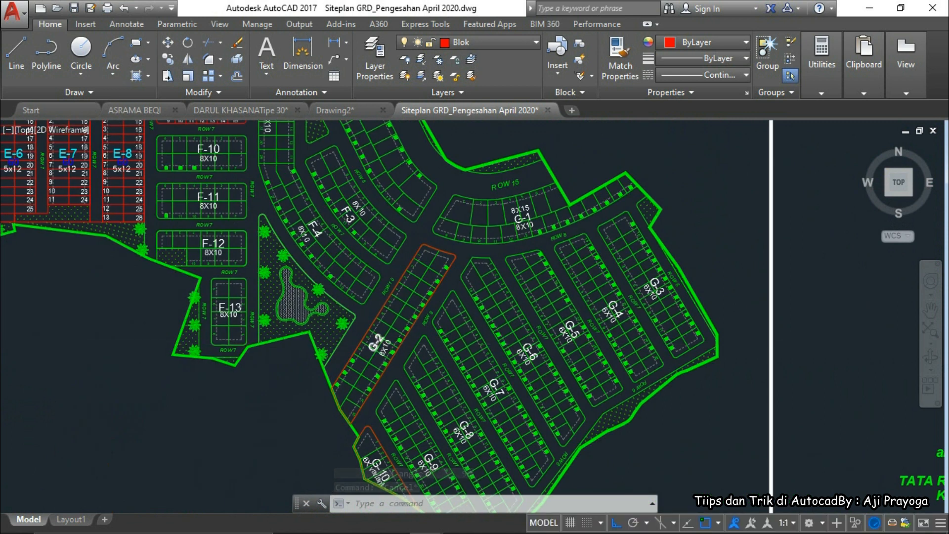
scroll(373, 346, down, 5)
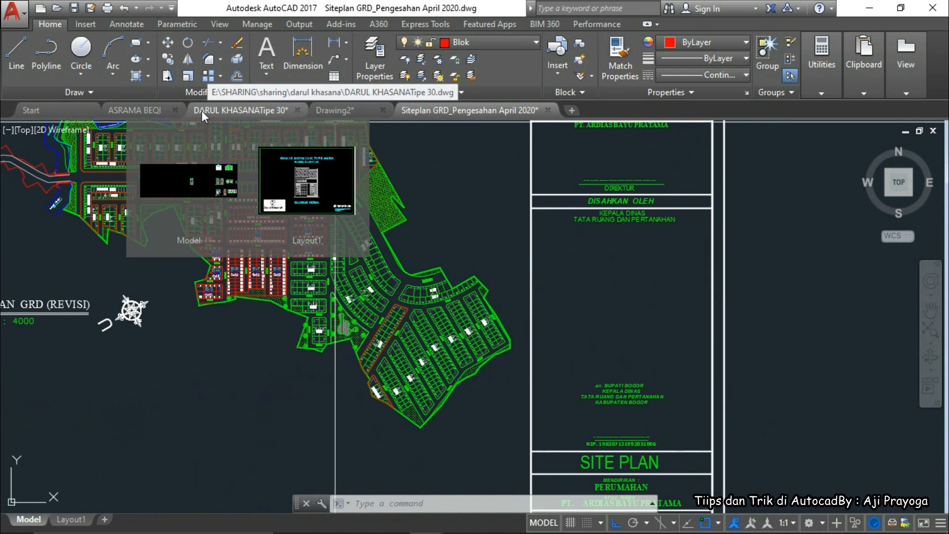
- Switch to the DARUL KHASANATipe 30 drawing and examine the house's floor plan, roof plan and elevations
click(202, 110)
scroll(273, 345, down, 1)
middle_drag(274, 345, 470, 311)
scroll(332, 362, up, 1)
mouse_move(332, 363)
middle_down()
mouse_move(399, 277)
mouse_move(406, 234)
middle_up()
middle_drag(455, 349, 500, 379)
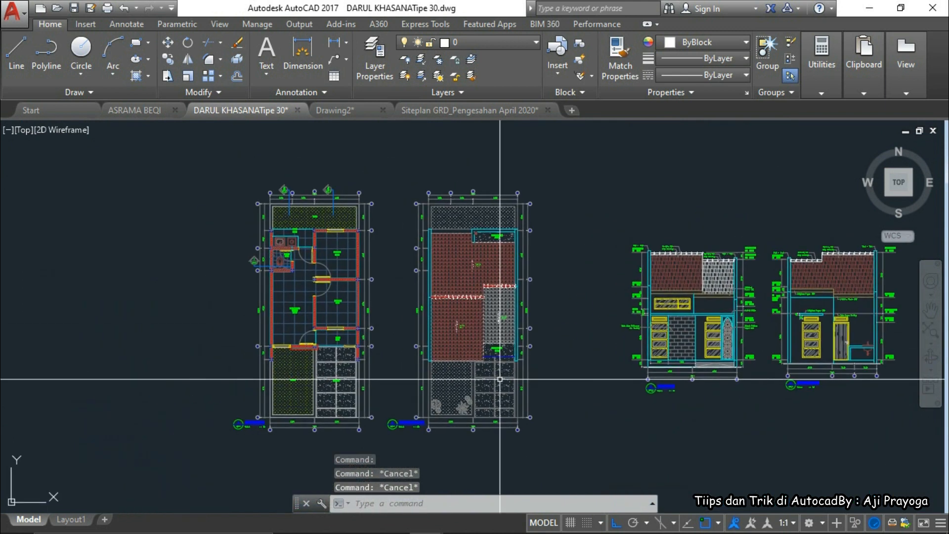
key(Escape)
middle_drag(317, 368, 544, 356)
scroll(544, 355, down, 2)
mouse_move(397, 350)
middle_down()
mouse_move(470, 335)
mouse_move(483, 297)
middle_up()
- Draw a rectangle of about 5000 by 12000 over the floor plan's lot boundary, corner to corner
text(r)
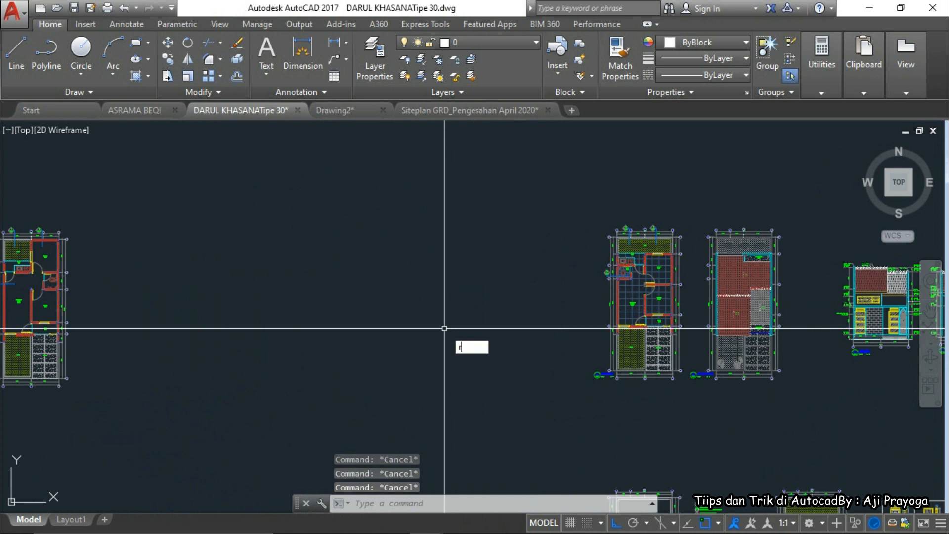
text(ec)
key(Return)
scroll(642, 262, up, 5)
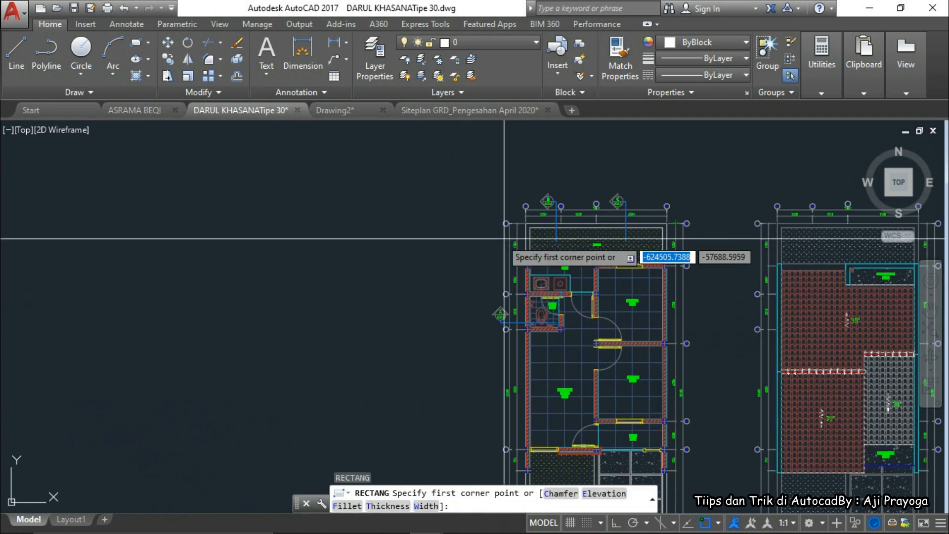
click(574, 228)
scroll(593, 291, down, 6)
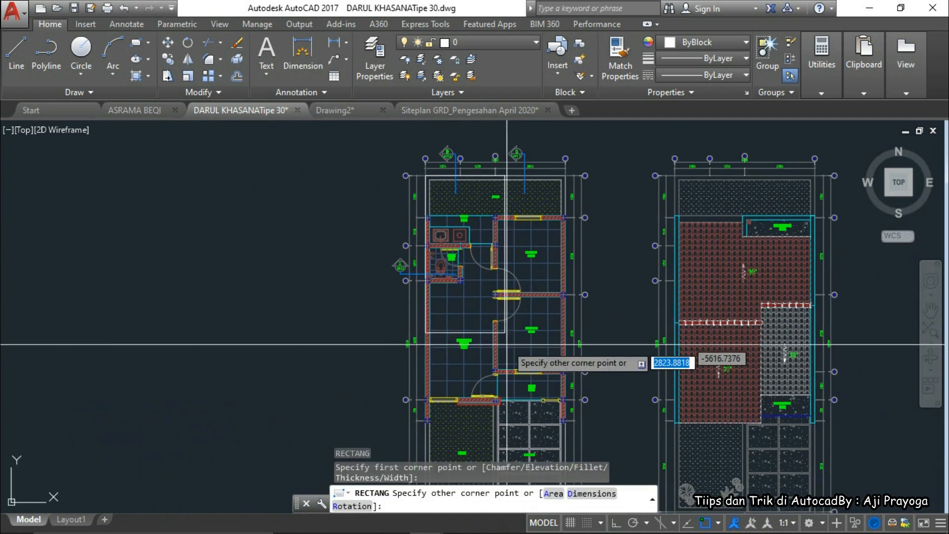
scroll(501, 339, up, 4)
key(Escape)
- Move the lot rectangle into the empty space to the left of the floor plan
click(498, 350)
text(m)
key(Return)
click(498, 350)
scroll(640, 339, down, 5)
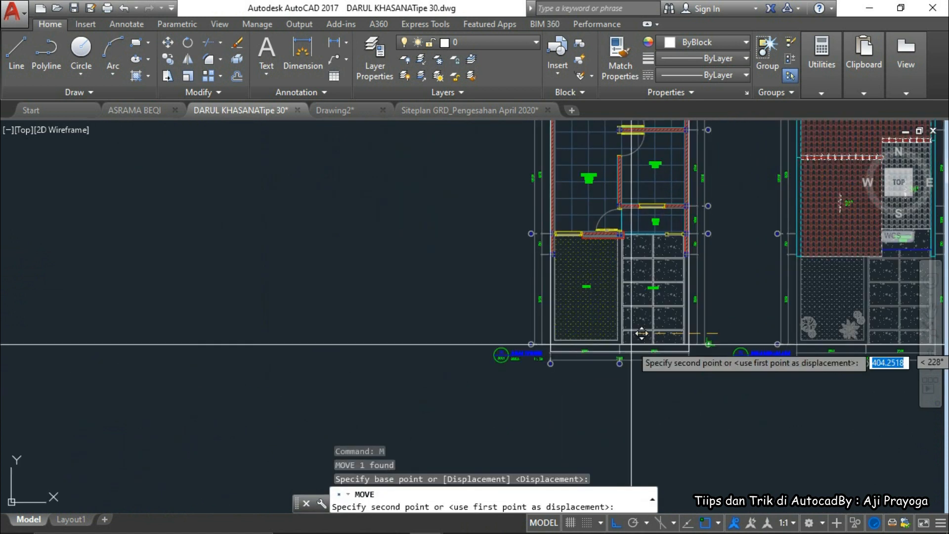
key(Escape)
click(432, 324)
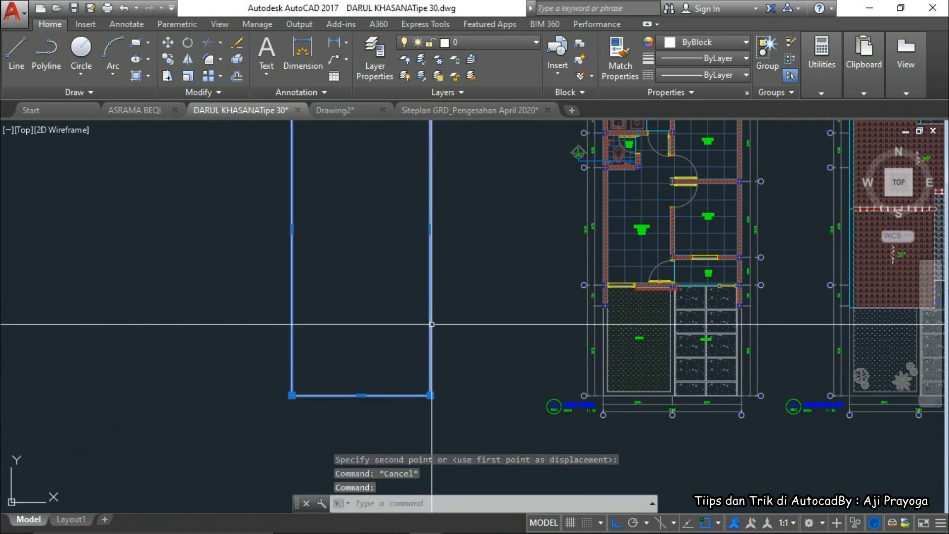
scroll(462, 358, down, 3)
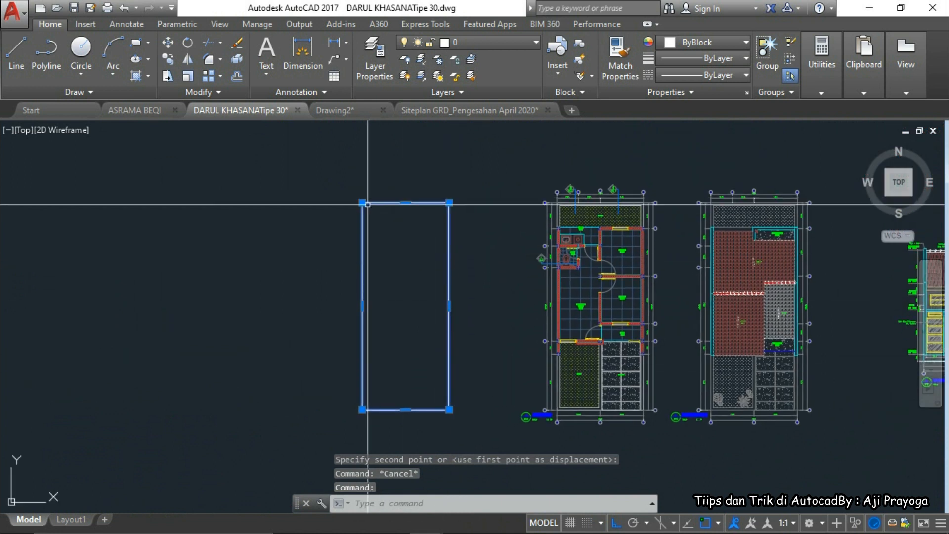
scroll(361, 208, down, 2)
scroll(301, 328, up, 2)
middle_drag(345, 337, 475, 379)
key(Escape)
- Draw a six-cornered L-shaped polyline with a slanted left edge beside the rectangle, ending at its start point
text(pl)
key(Return)
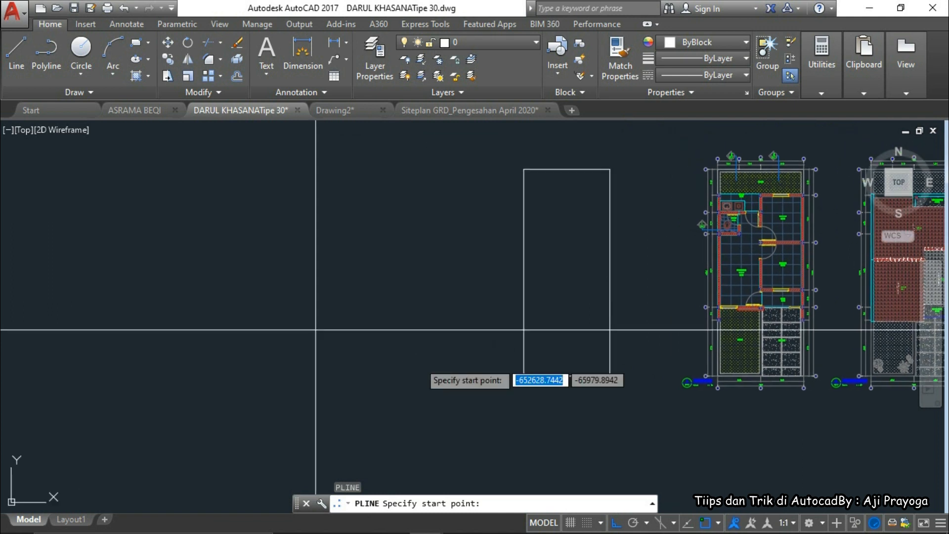
click(295, 165)
click(455, 182)
click(454, 313)
click(346, 314)
click(346, 226)
click(257, 226)
click(295, 165)
key(Escape)
- Select the L-shaped polyline to check that it is one connected object, and clear the selection
click(312, 200)
click(294, 262)
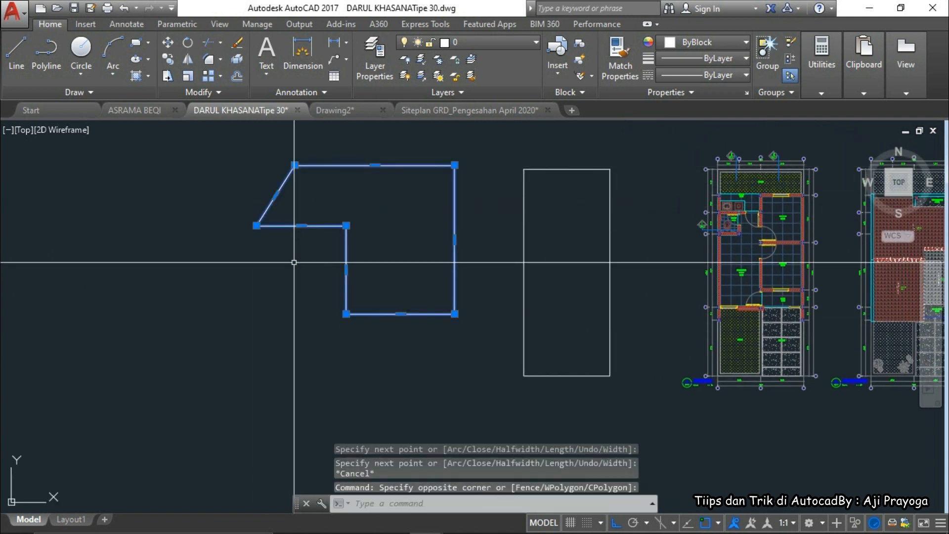
middle_drag(339, 258, 342, 300)
key(Escape)
click(379, 299)
click(289, 316)
mouse_move(402, 349)
middle_down()
mouse_move(328, 362)
mouse_move(404, 313)
middle_up()
key(Escape)
click(447, 346)
click(343, 375)
key(Escape)
click(373, 359)
key(Escape)
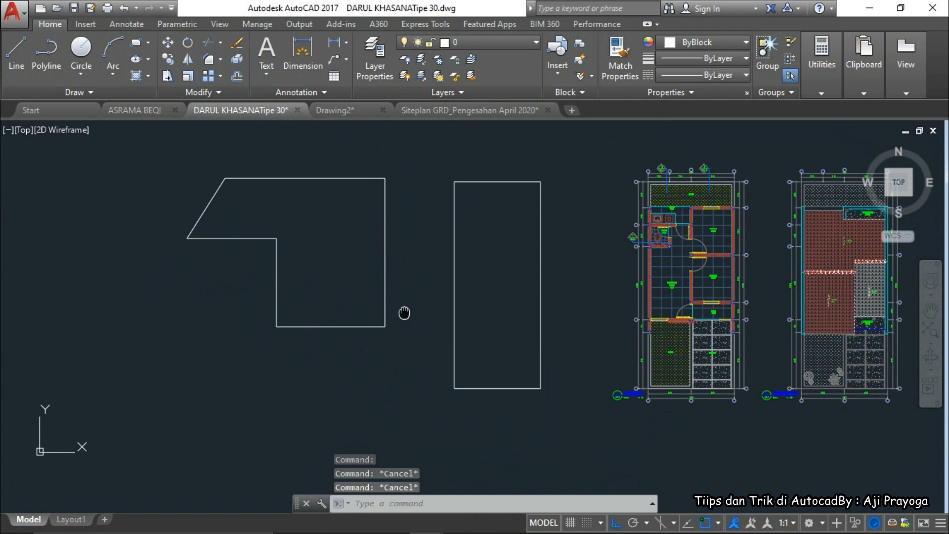
click(404, 313)
click(148, 343)
key(Escape)
key(Escape)
scroll(119, 403, down, 1)
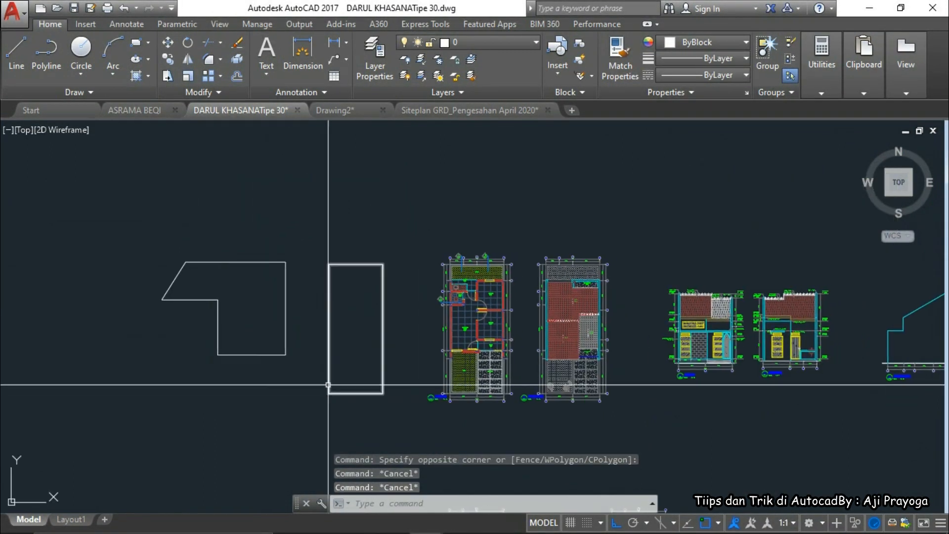
key(Escape)
- List the object data of the rectangle beside the floor plan
mouse_move(298, 429)
middle_down()
mouse_move(290, 381)
mouse_move(259, 401)
middle_up()
text(LI)
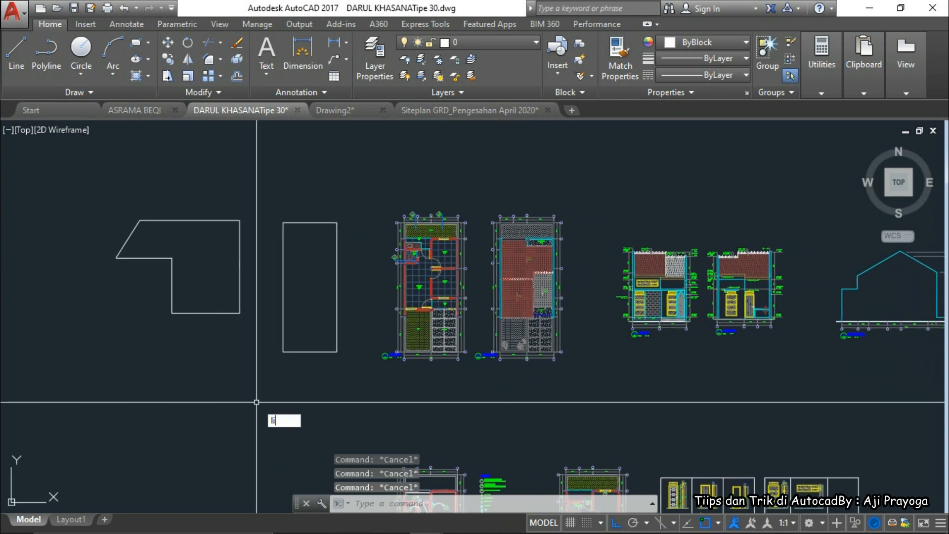
key(Return)
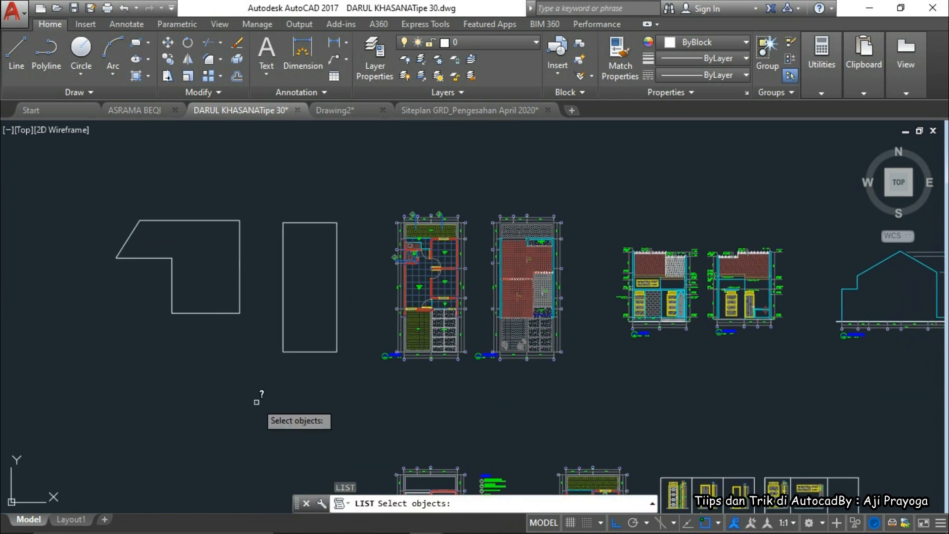
scroll(291, 328, up, 3)
scroll(296, 373, down, 5)
scroll(333, 268, up, 4)
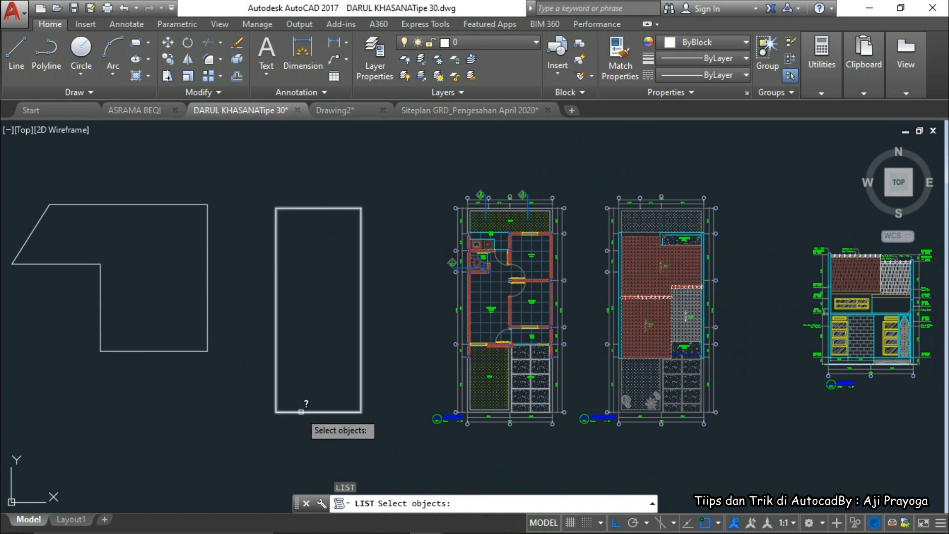
click(320, 411)
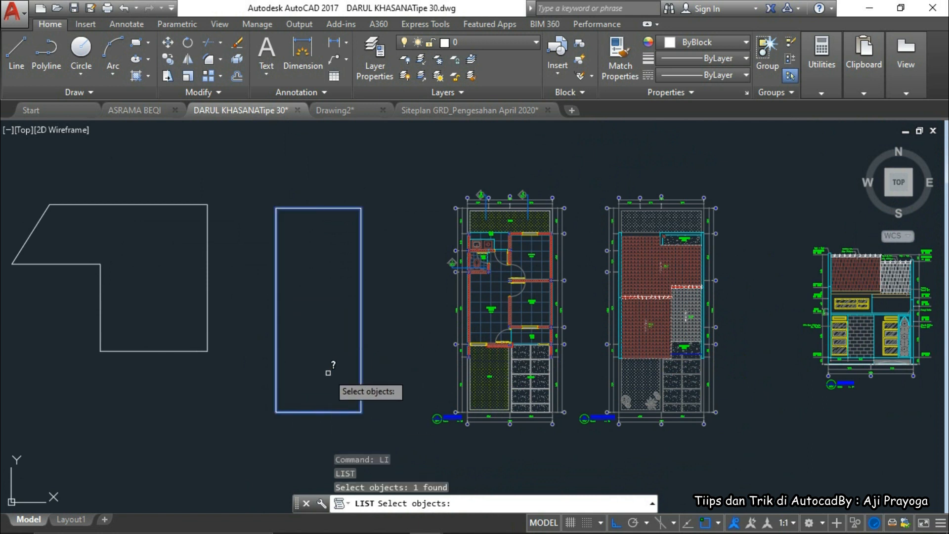
middle_drag(327, 372, 370, 353)
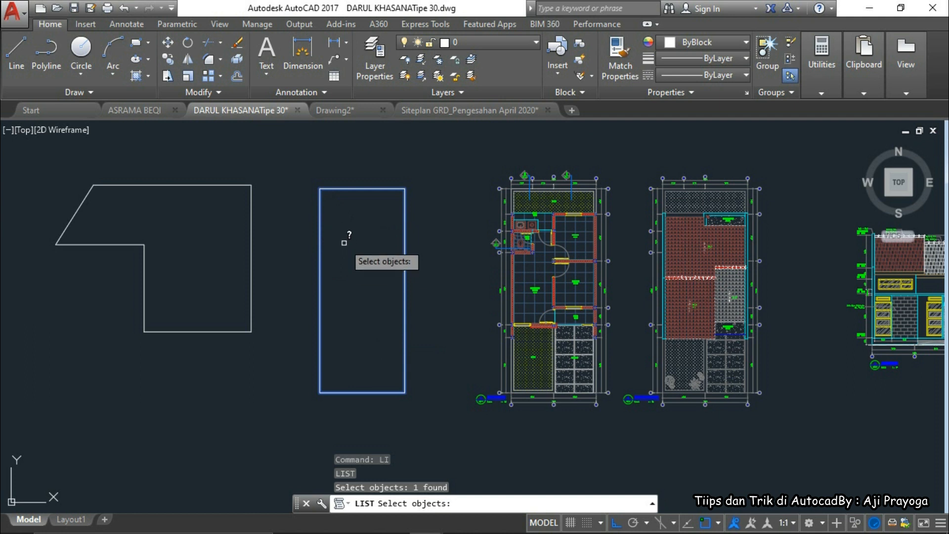
key(Return)
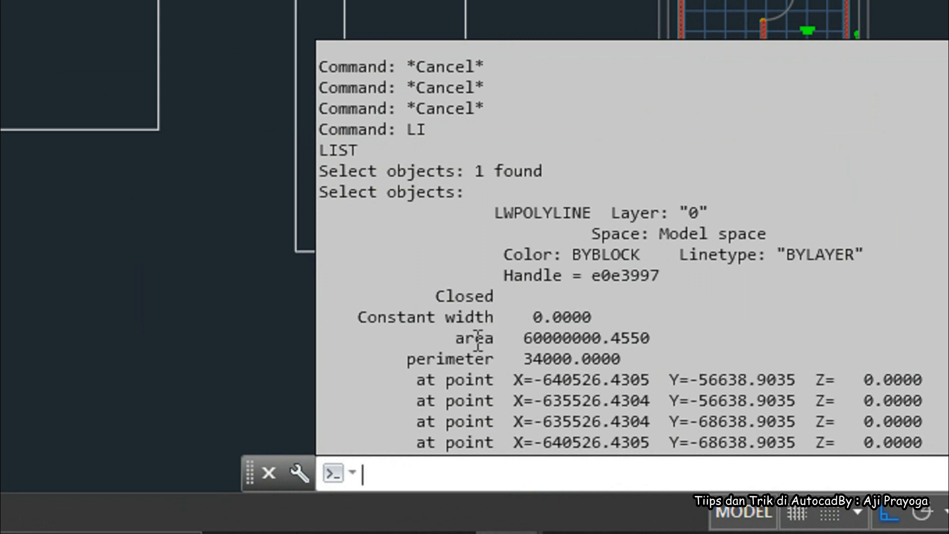
- Highlight the last three whole-number digits of the listed area, followed by the three digits before them
click(602, 339)
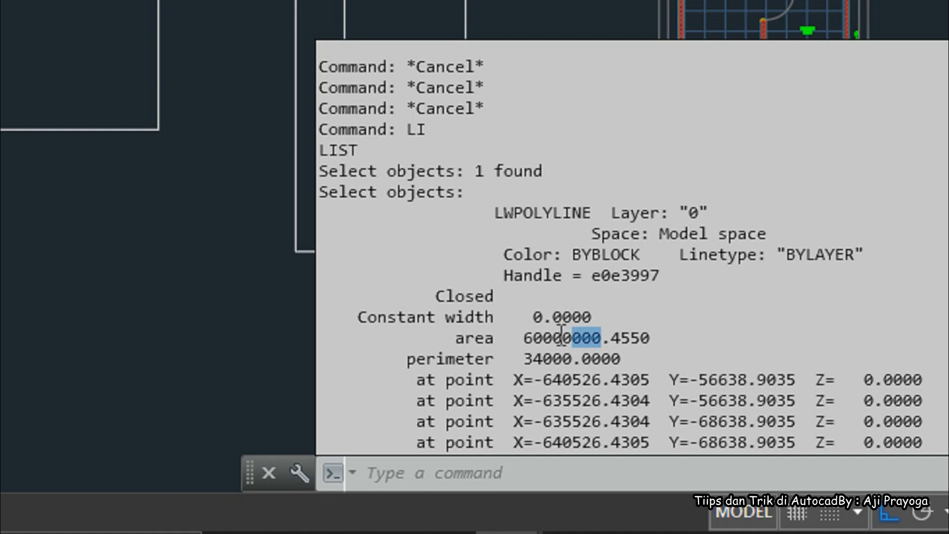
click(574, 339)
mouse_move(557, 341)
mouse_down()
mouse_move(556, 356)
mouse_move(547, 326)
mouse_up()
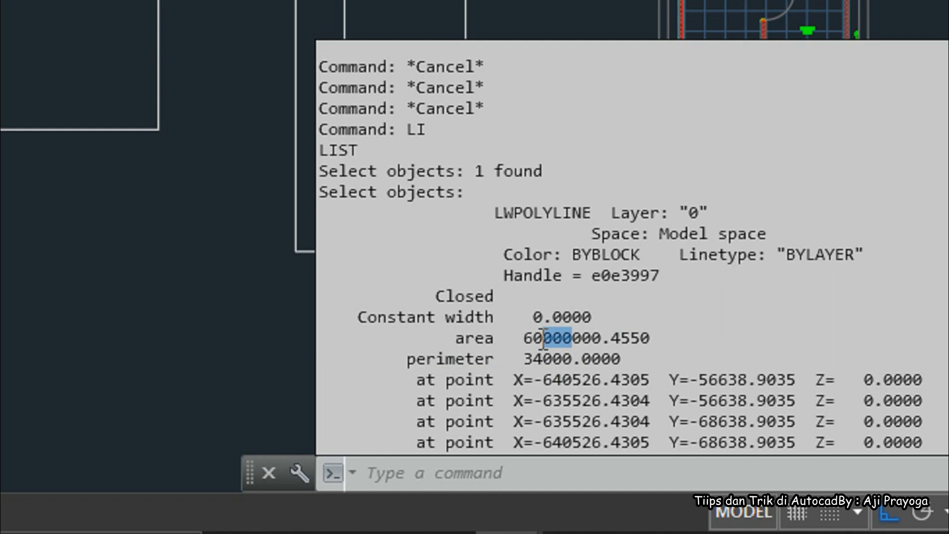
- Highlight the first two digits of the listed area and its last six whole-number digits, and close the listing
drag(543, 339, 526, 346)
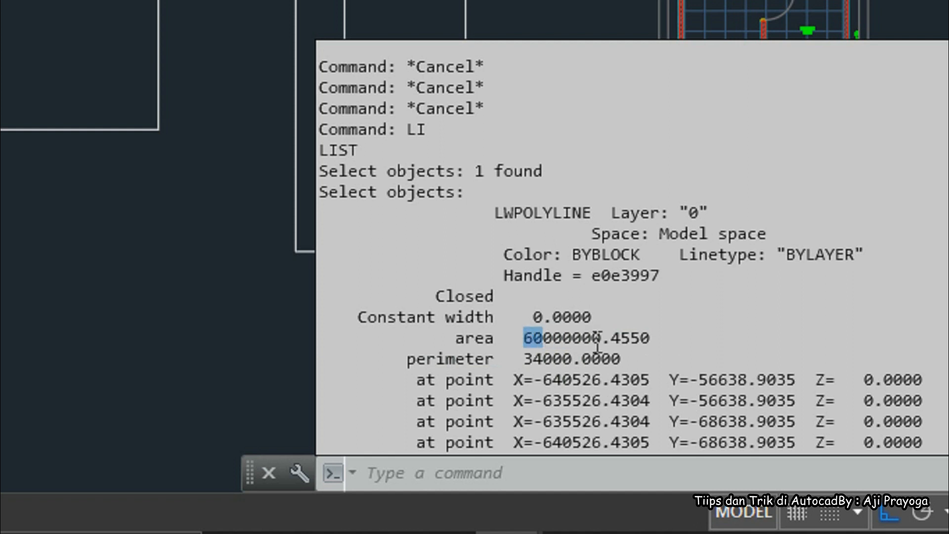
mouse_move(602, 341)
mouse_down()
mouse_move(600, 358)
mouse_move(597, 329)
mouse_up()
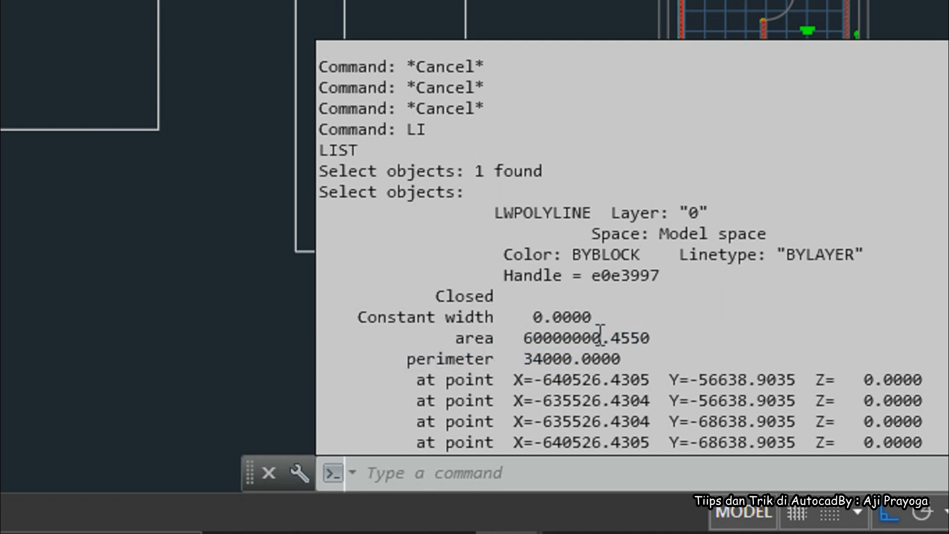
drag(575, 346, 548, 343)
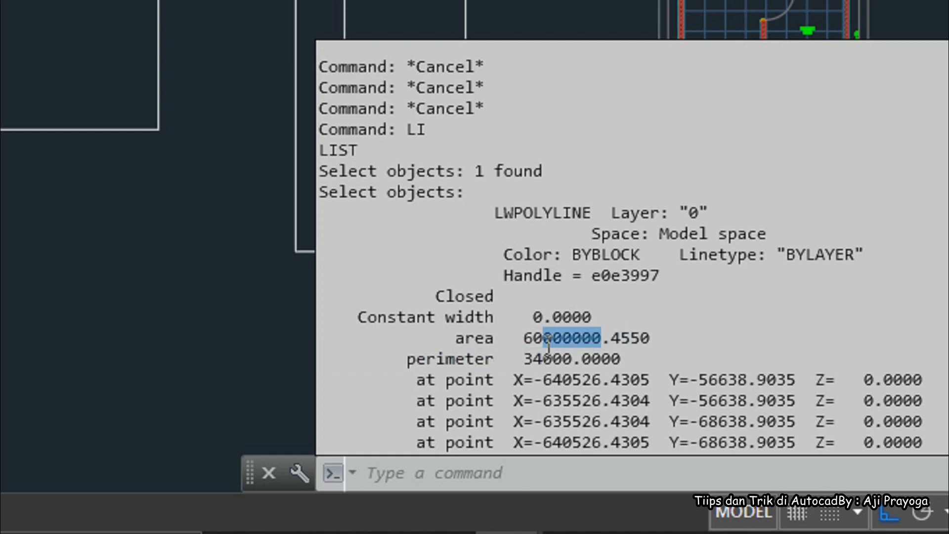
click(609, 340)
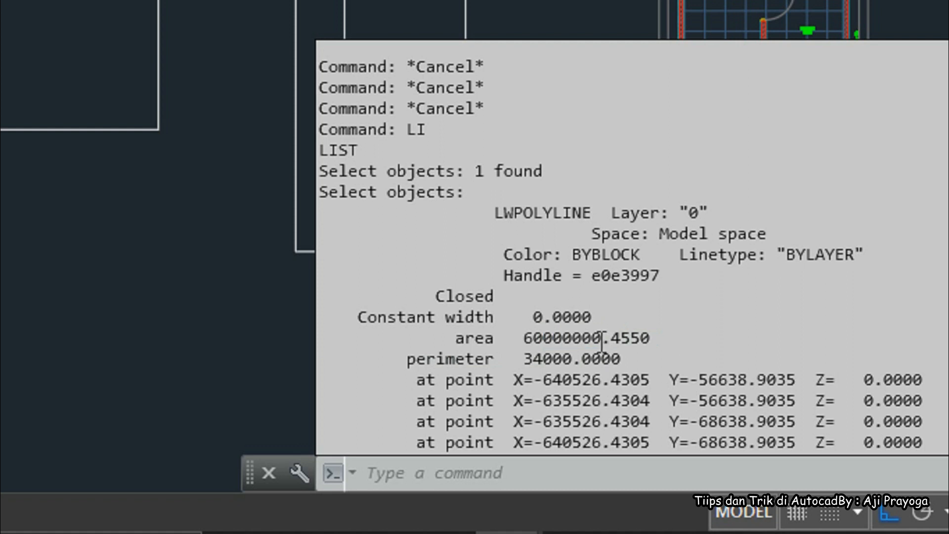
mouse_move(604, 340)
mouse_down()
mouse_move(624, 335)
mouse_move(604, 338)
mouse_up()
drag(579, 346, 551, 341)
click(609, 340)
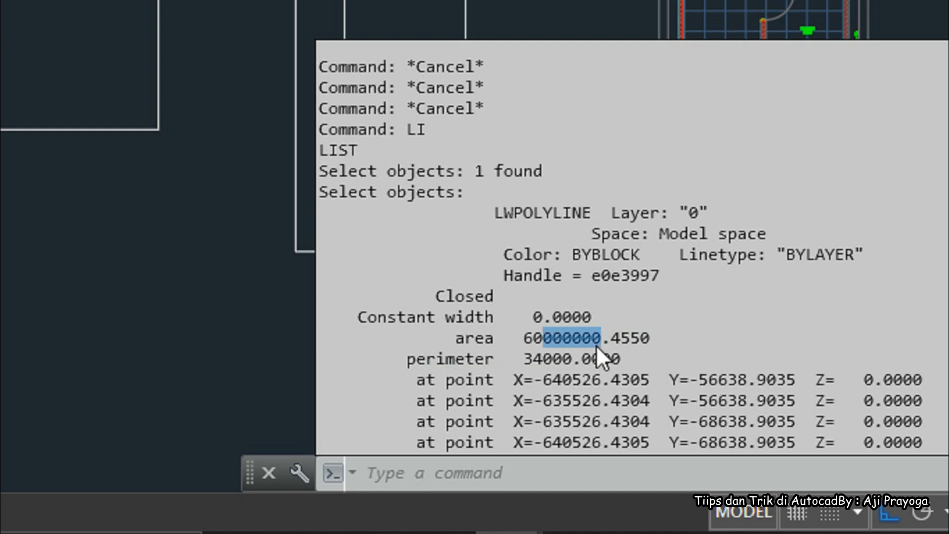
click(574, 339)
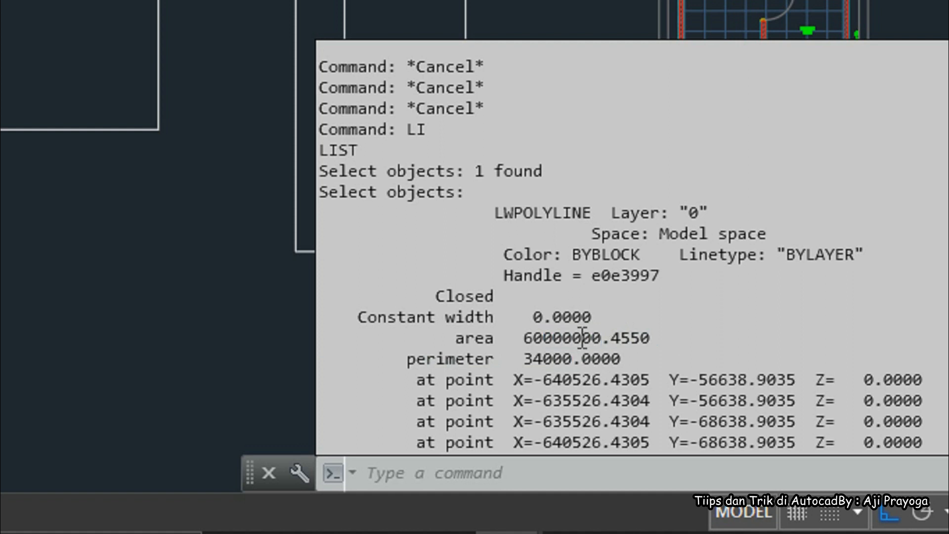
click(233, 309)
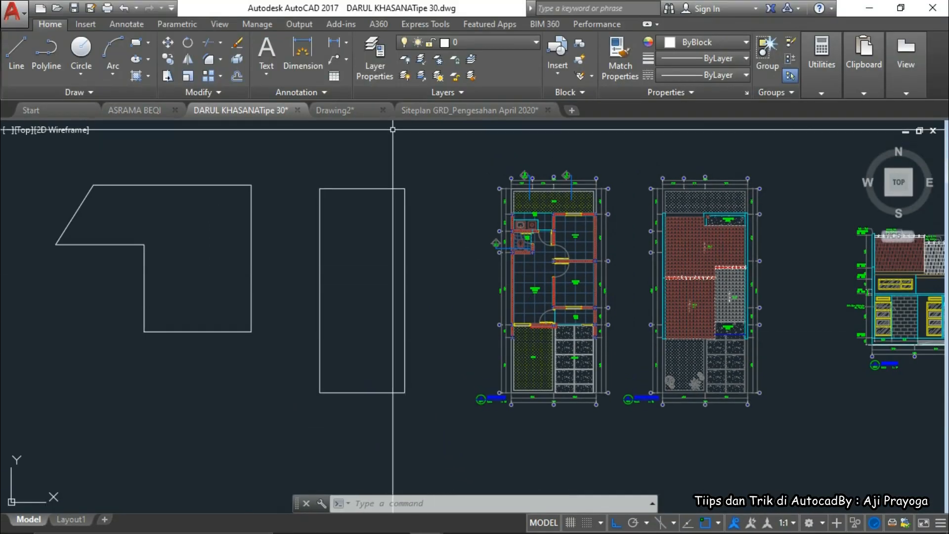
- Switch to the Drawing2 drawing and draw a rectangle 6 wide and 10 high
click(355, 115)
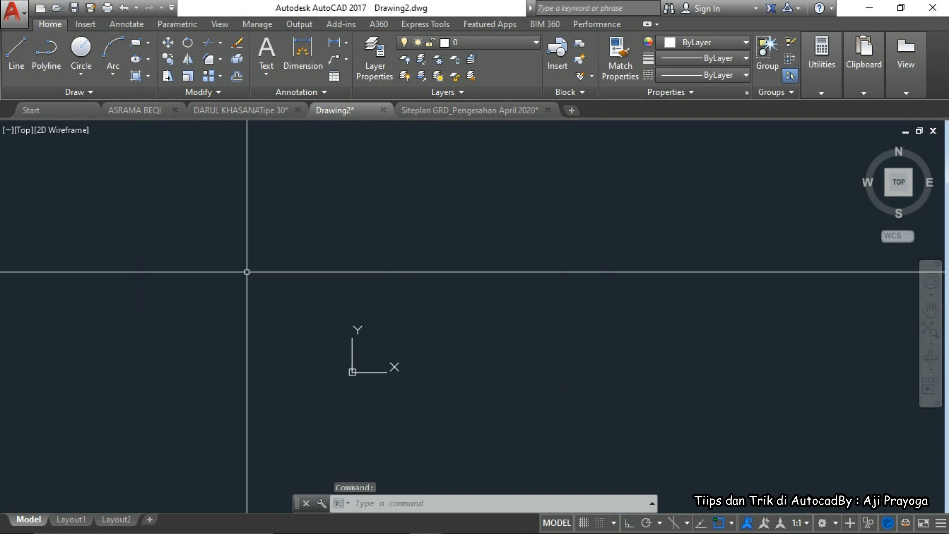
middle_drag(419, 310, 283, 240)
text(rec)
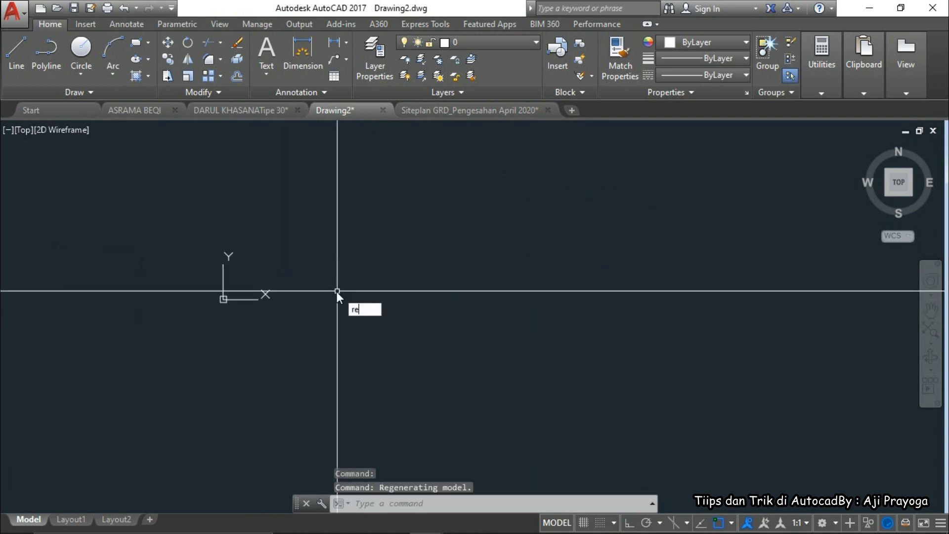
key(Return)
click(346, 247)
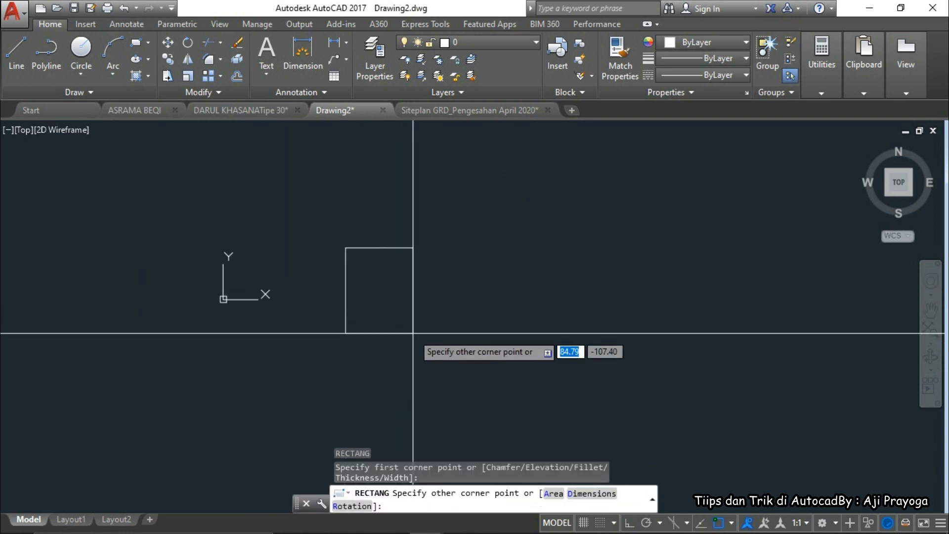
text(6)
key(Tab)
text(1)
key(Return)
scroll(329, 250, up, 5)
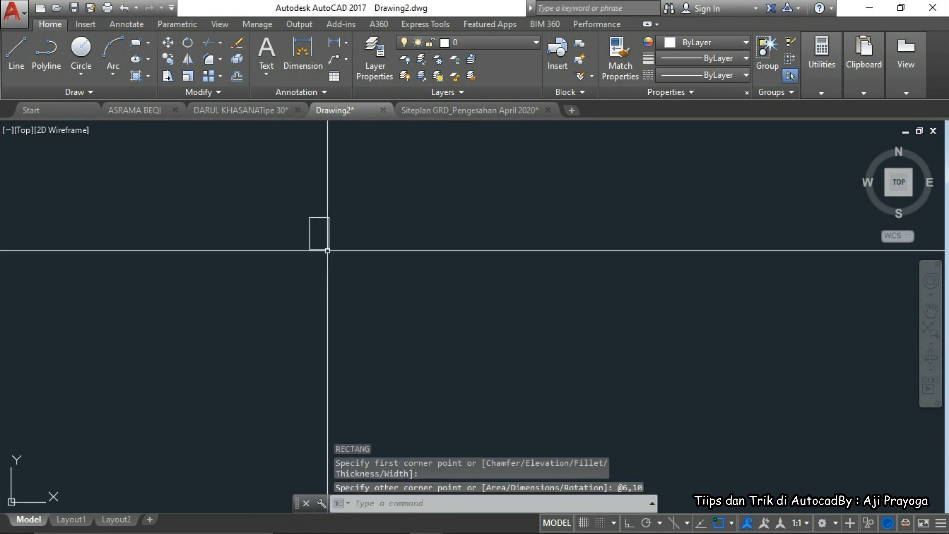
- Select the small rectangle to check that it is one connected object, and clear the selection
click(421, 274)
click(367, 288)
middle_drag(367, 288, 422, 288)
key(Escape)
key(Escape)
key(Escape)
click(397, 262)
click(375, 340)
key(Escape)
key(Escape)
click(468, 252)
click(426, 265)
middle_drag(491, 267, 487, 303)
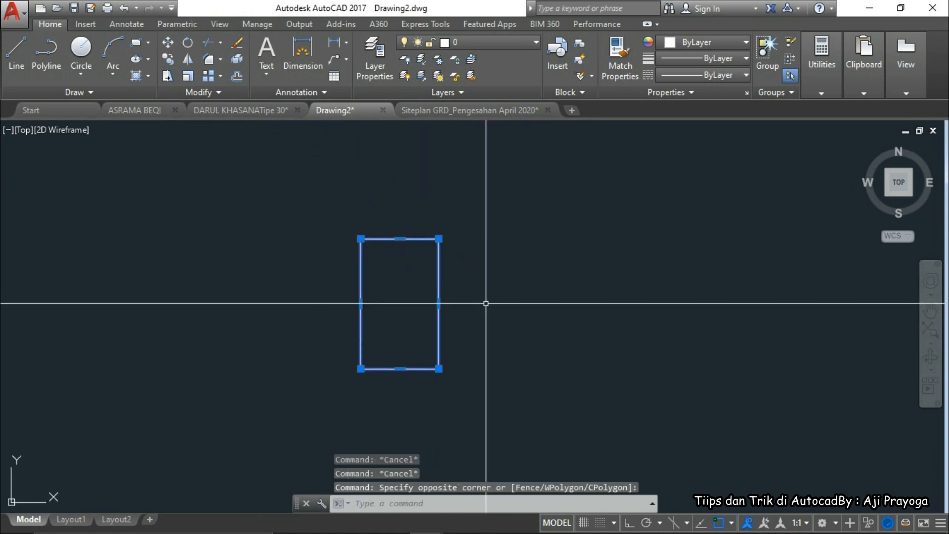
click(440, 293)
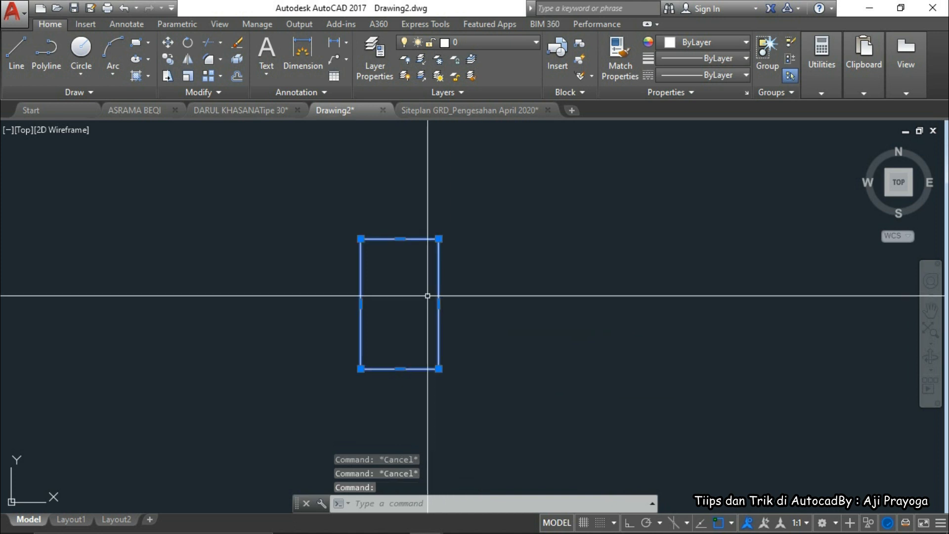
key(Escape)
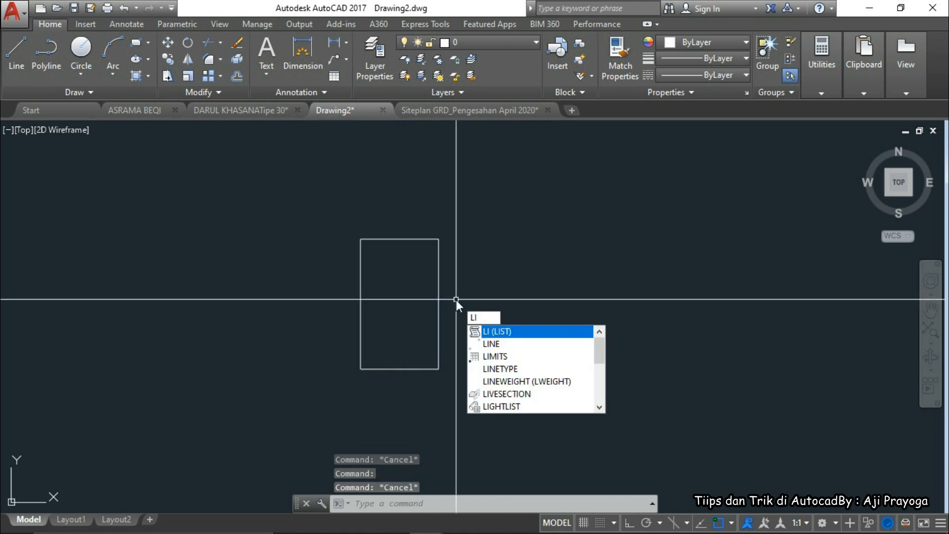
- List the object data of the rectangle in Drawing2 and highlight the whole-number part of its area
key(Return)
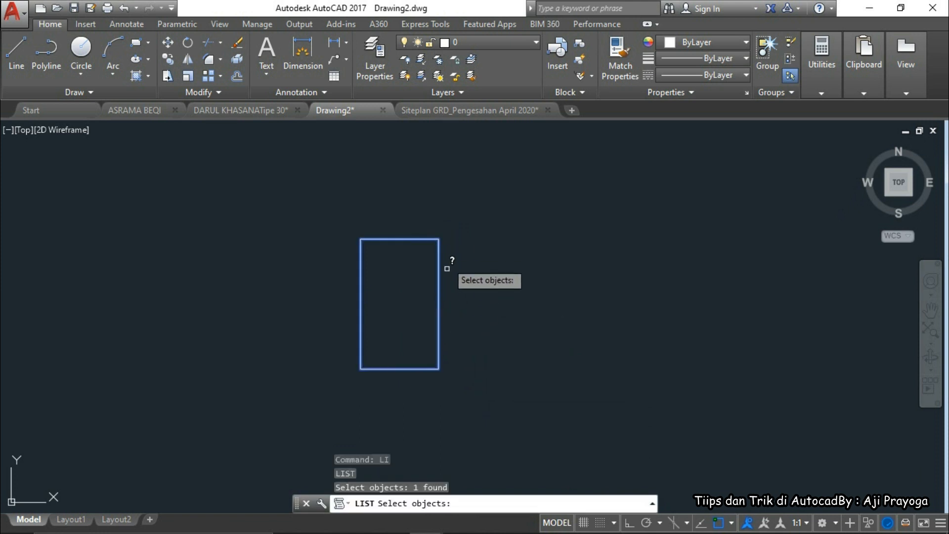
key(Return)
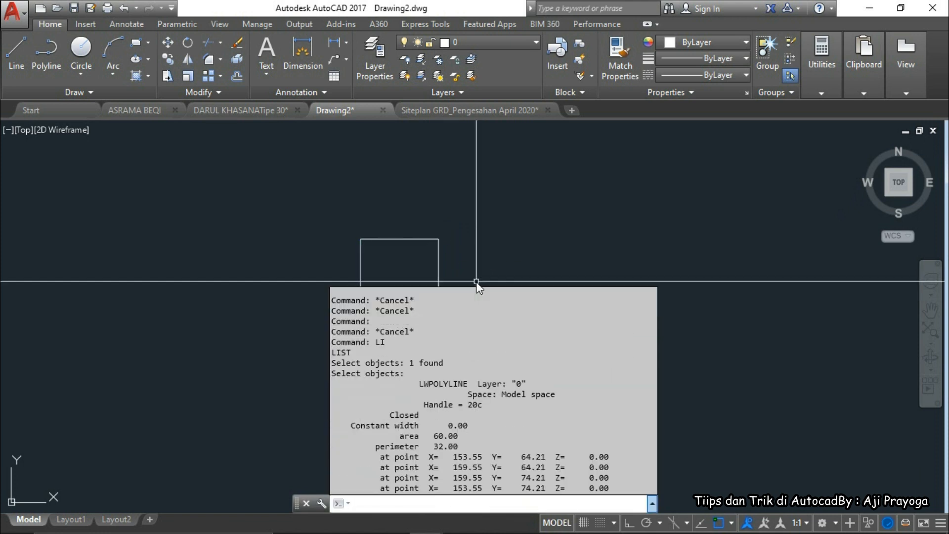
click(437, 438)
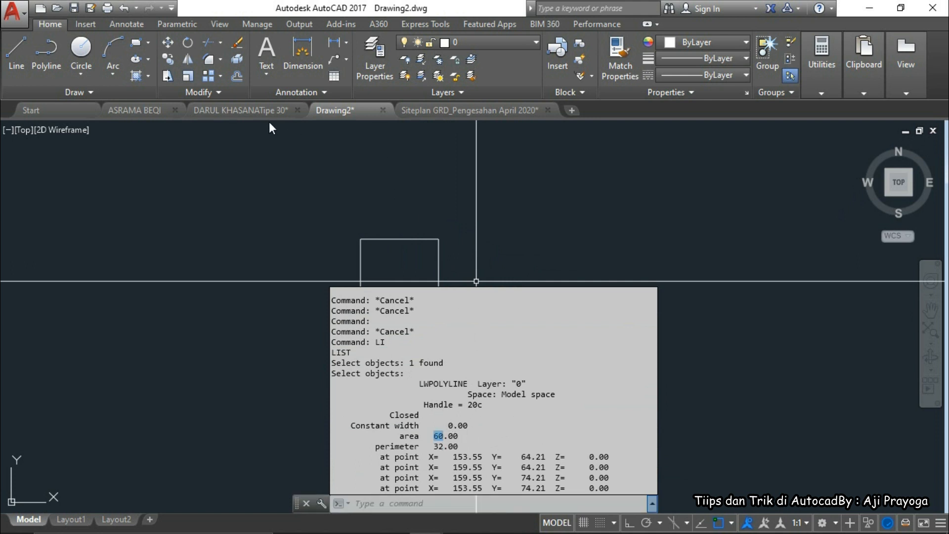
- Return to the DARUL KHASANATipe 30 drawing, list the rectangle's data and highlight the last six whole-number digits of its area
click(219, 111)
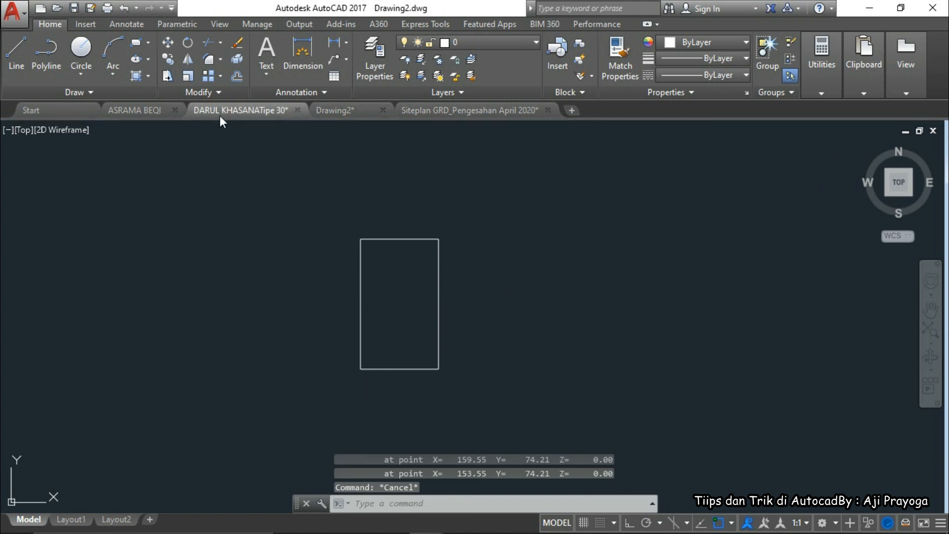
click(417, 346)
click(390, 335)
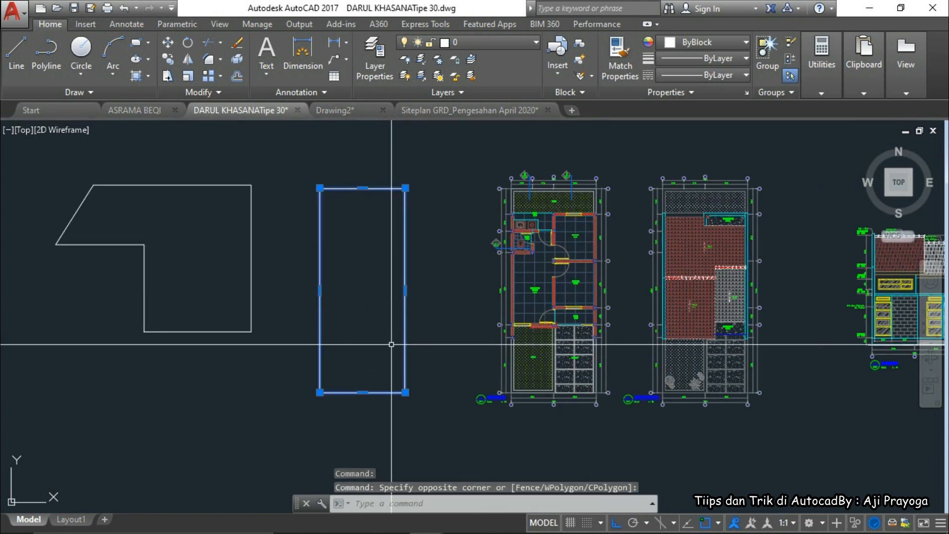
key(Return)
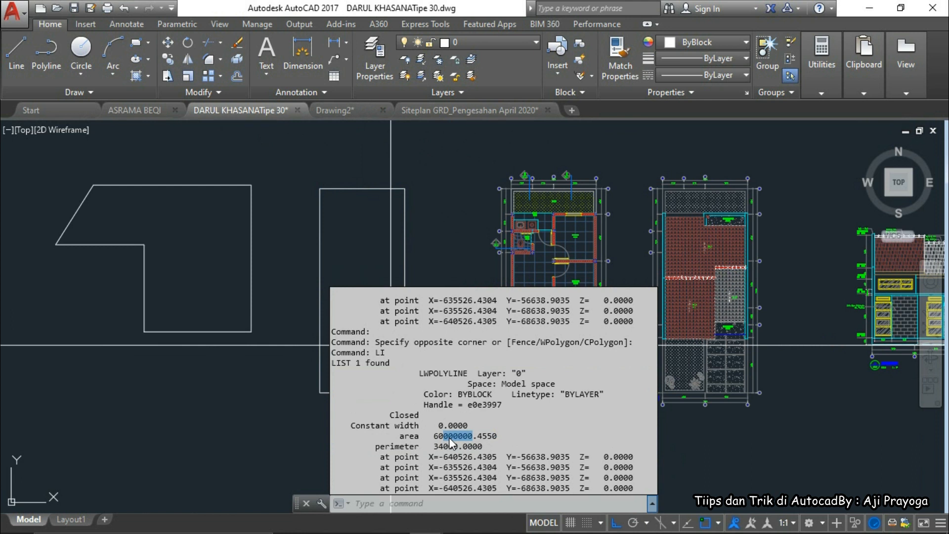
key(Escape)
key(Escape)
key(Escape)
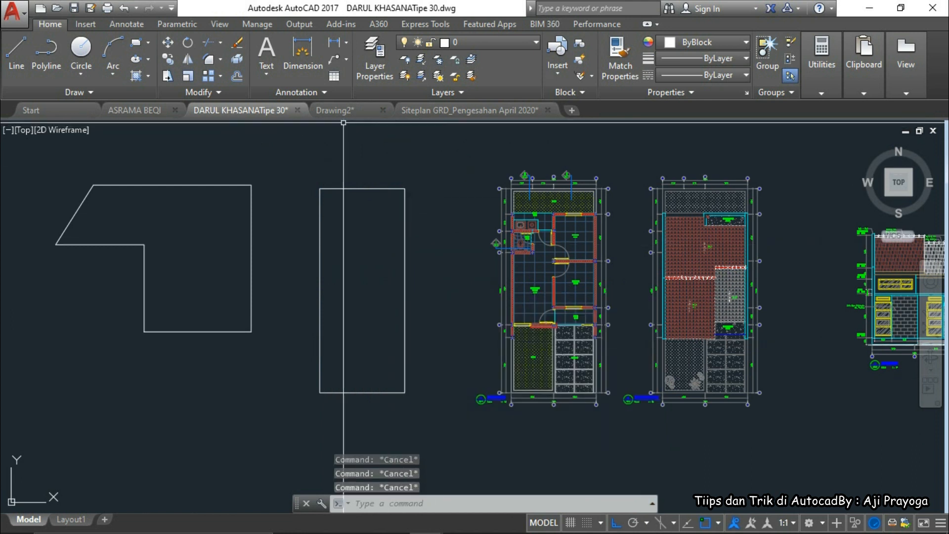
- Switch to the Siteplan GRD_Pengesahan April 2020 drawing and examine the lots between blocks F-3 and G-1
click(425, 110)
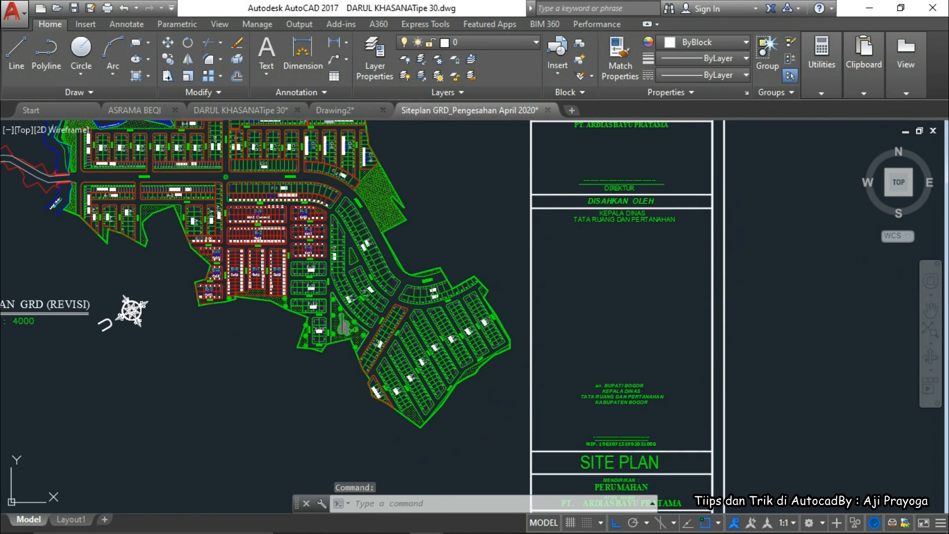
scroll(411, 293, up, 10)
click(373, 297)
scroll(407, 327, down, 2)
middle_drag(407, 326, 459, 347)
key(Escape)
key(Escape)
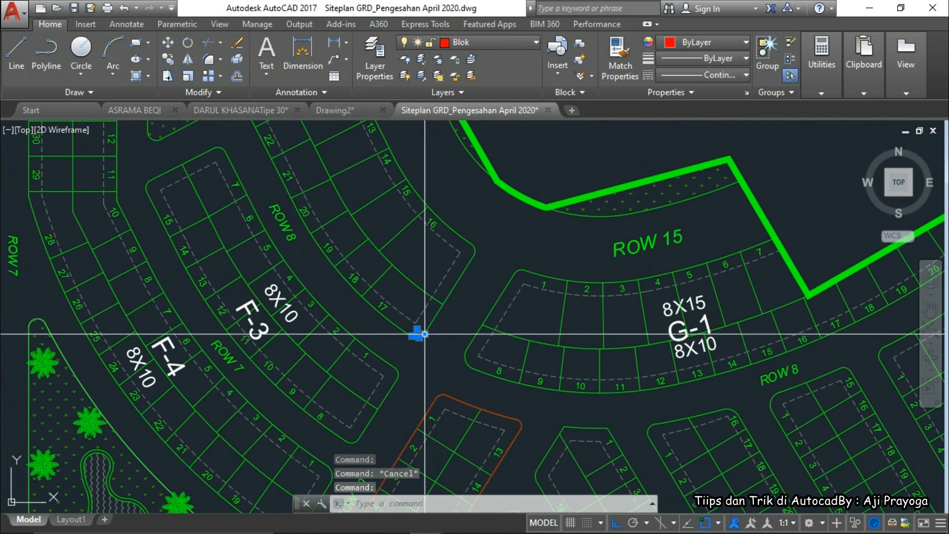
scroll(435, 331, up, 3)
scroll(440, 341, down, 4)
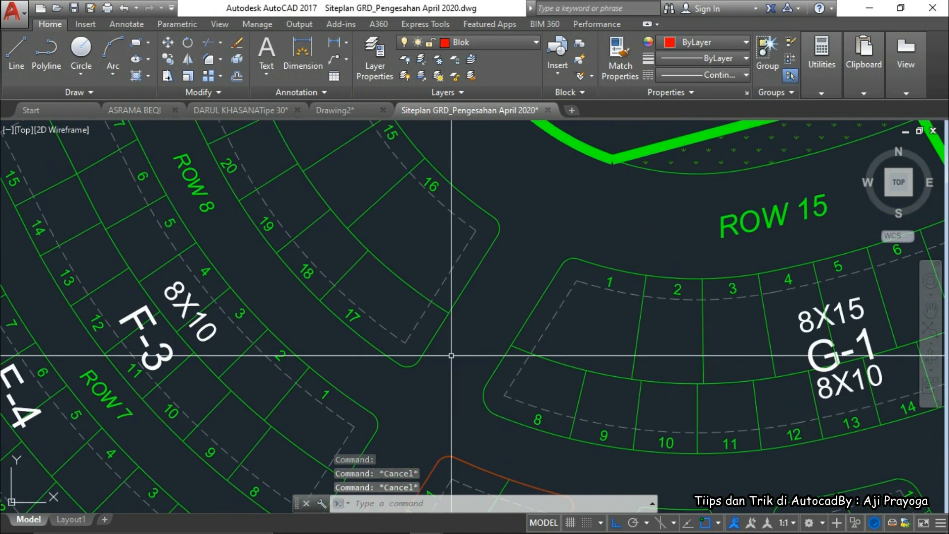
scroll(450, 358, down, 3)
scroll(474, 383, up, 3)
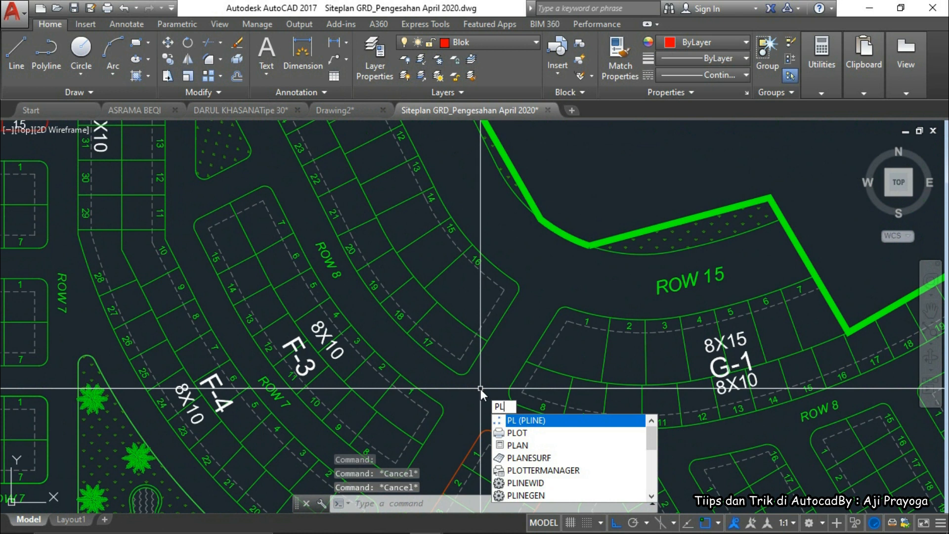
- Start a polyline at the outer corner of lot 17, with a straight segment along the block's end and an arc around lot 16's rounded corner
key(Return)
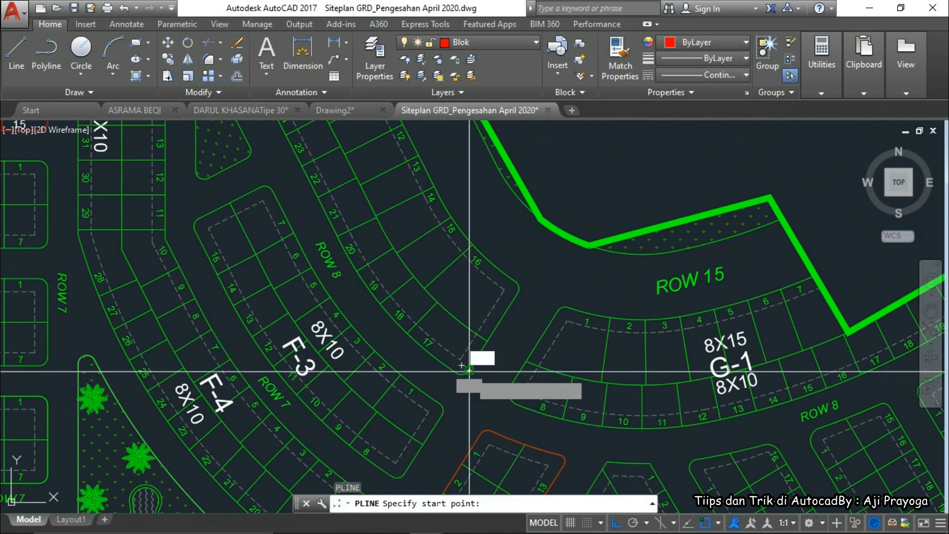
click(469, 371)
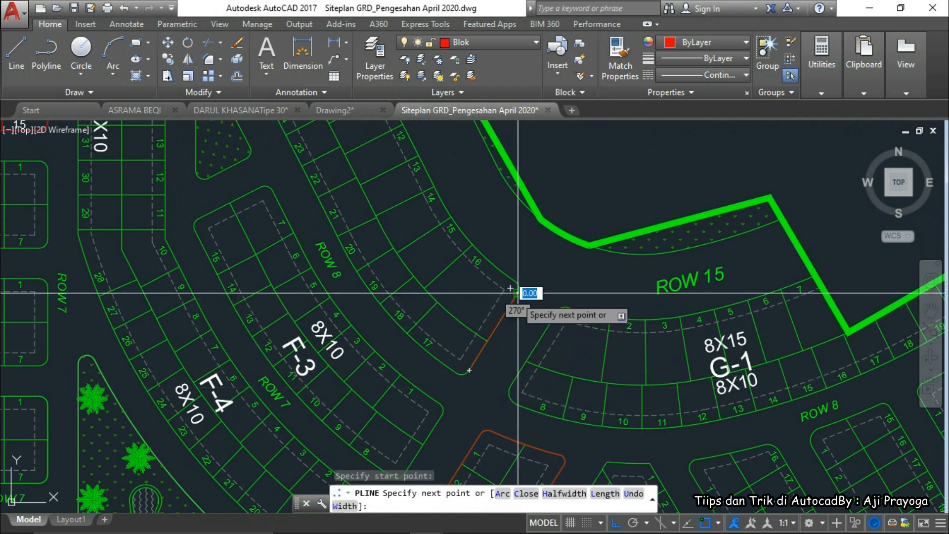
scroll(517, 293, up, 6)
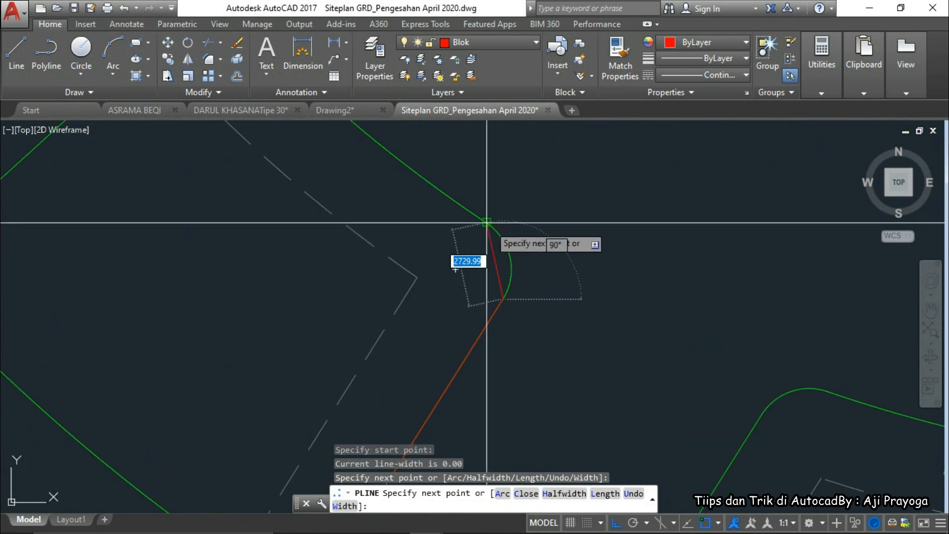
scroll(474, 267, down, 6)
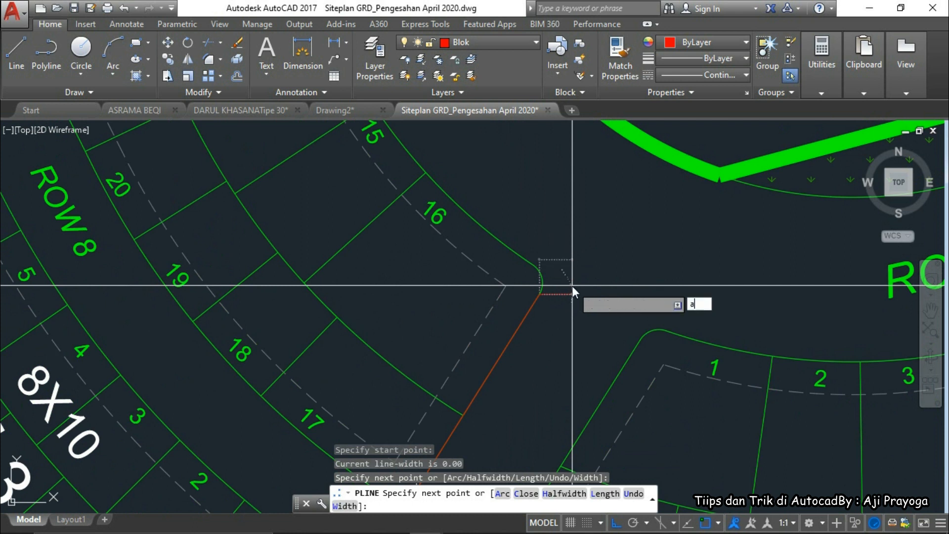
key(Return)
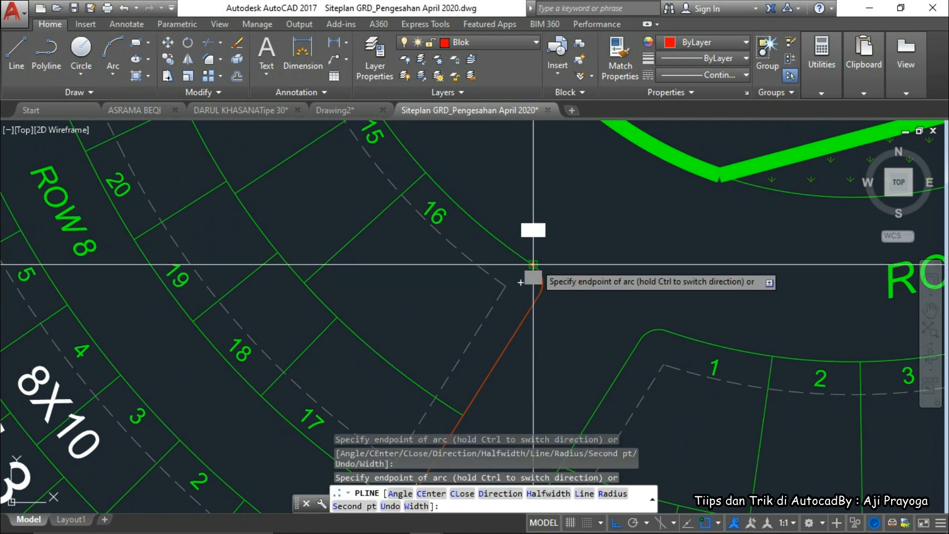
- Continue the polyline with arcs along the block's outer edge from lot 16 to the corner between lots 10 and 9
scroll(576, 304, down, 2)
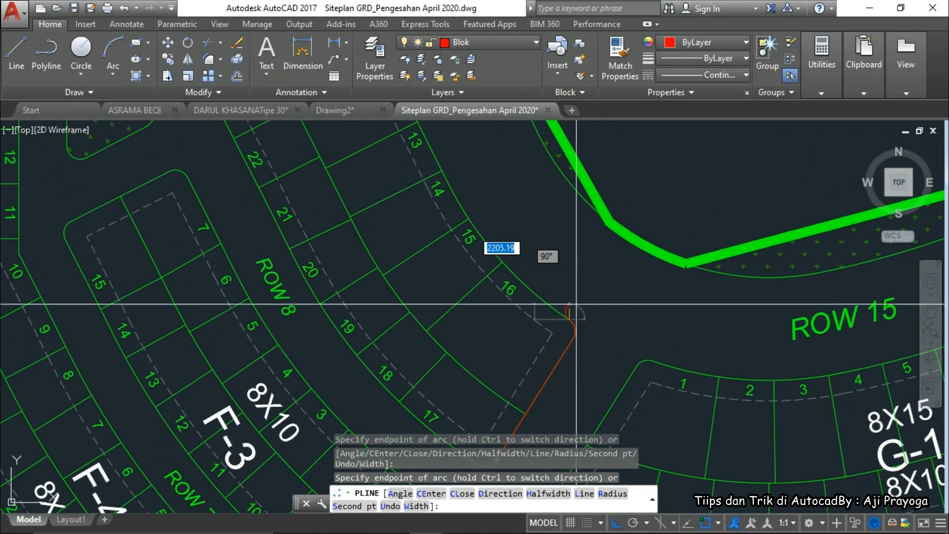
click(503, 261)
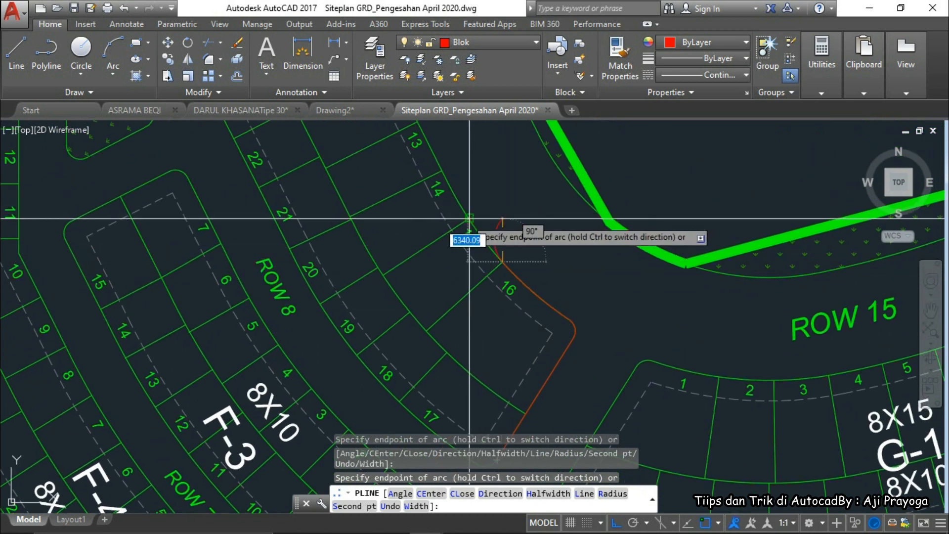
middle_drag(467, 202, 551, 331)
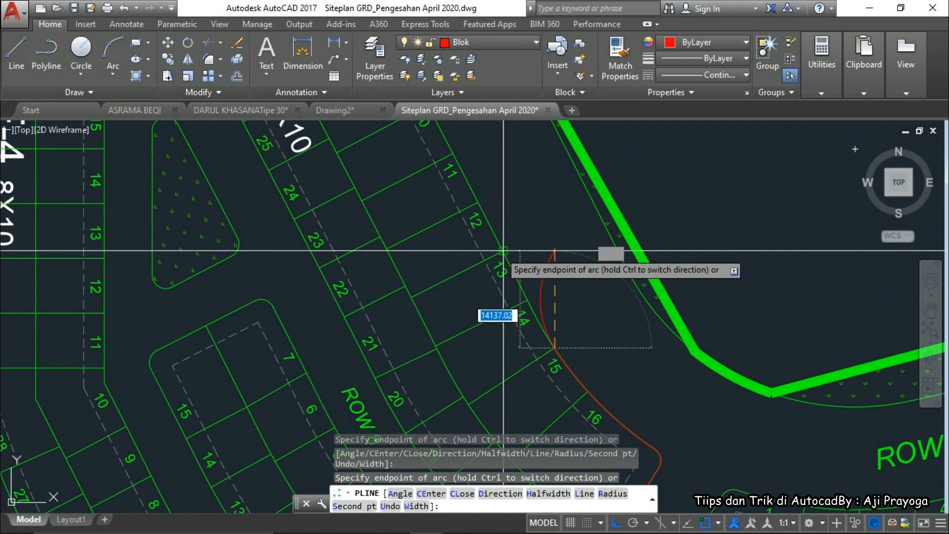
middle_drag(508, 235, 561, 361)
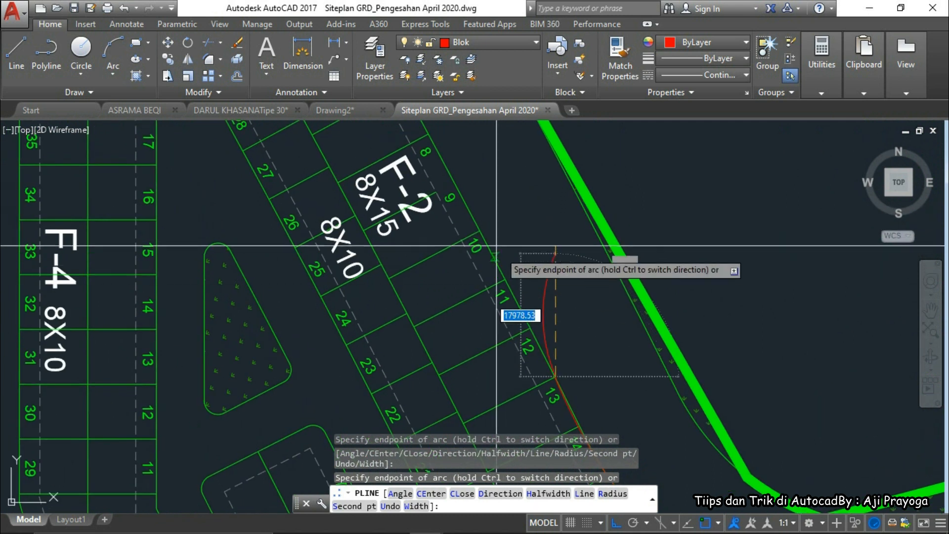
click(479, 231)
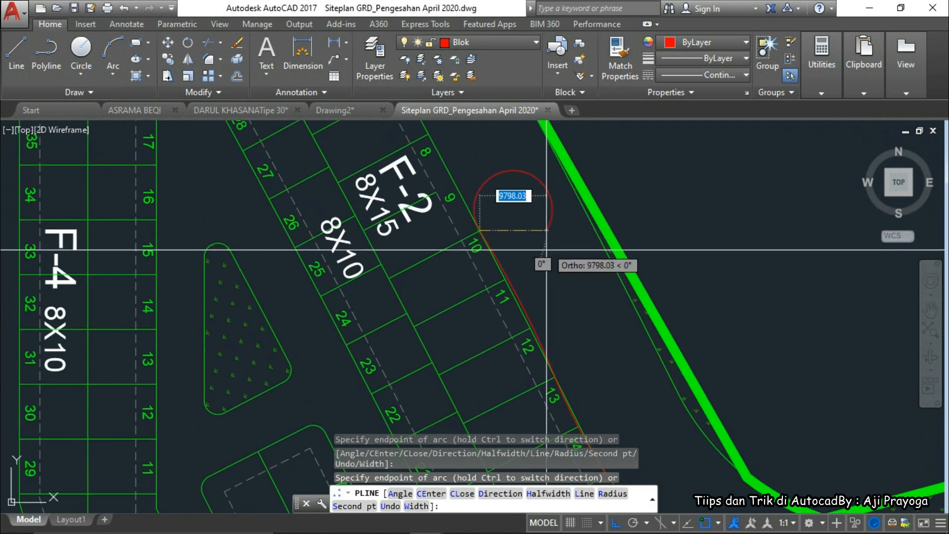
- Trace further polyline arcs along the outer edge of block F-2 from lot 9 towards lot 1
middle_drag(487, 164, 536, 298)
click(451, 220)
middle_drag(496, 241, 543, 359)
click(418, 197)
middle_drag(463, 205, 502, 294)
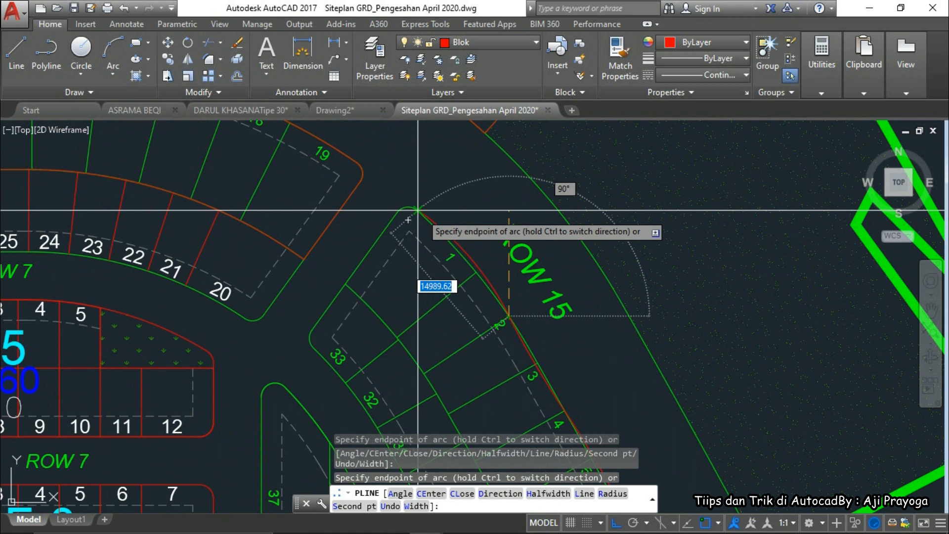
- Finish the arc along lot 1 and add a polyline arc around lot 1's rounded corner
scroll(417, 211, up, 2)
scroll(418, 210, up, 2)
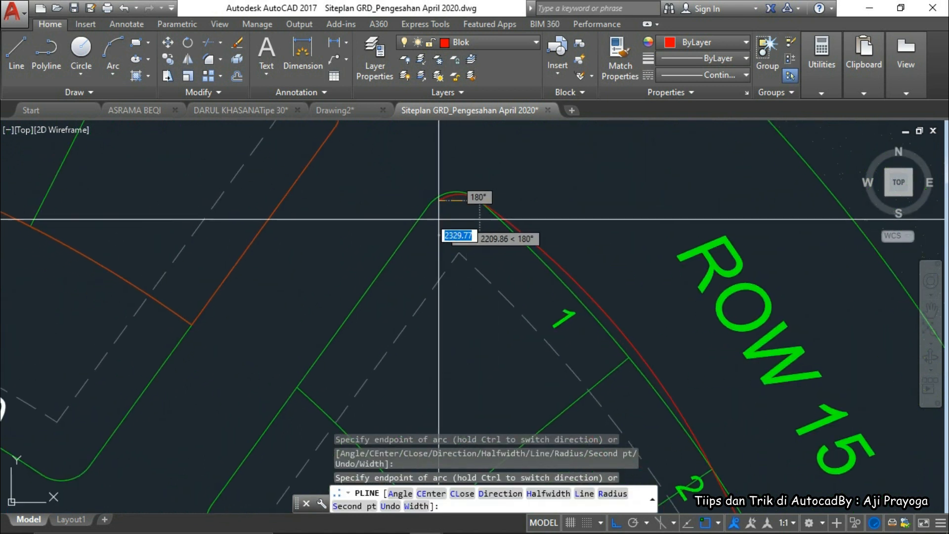
scroll(420, 212, down, 2)
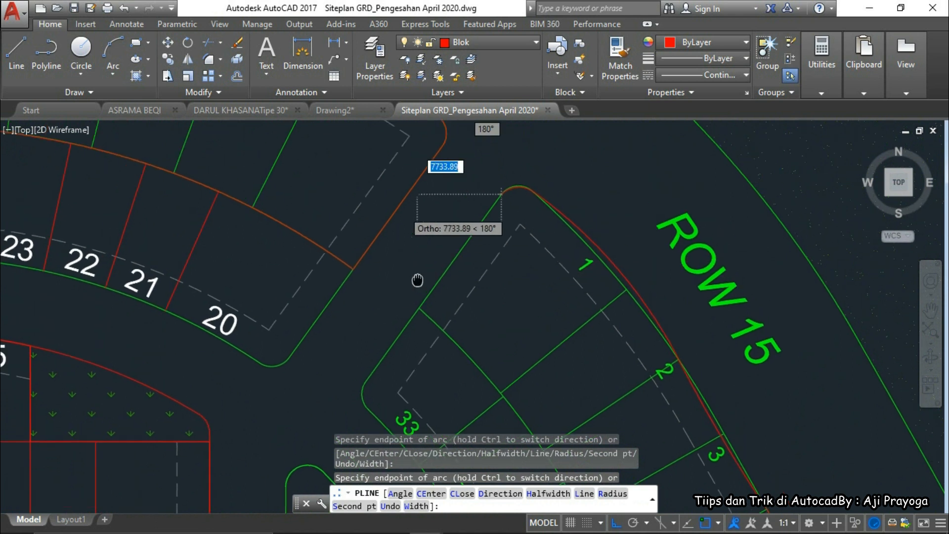
scroll(427, 263, up, 2)
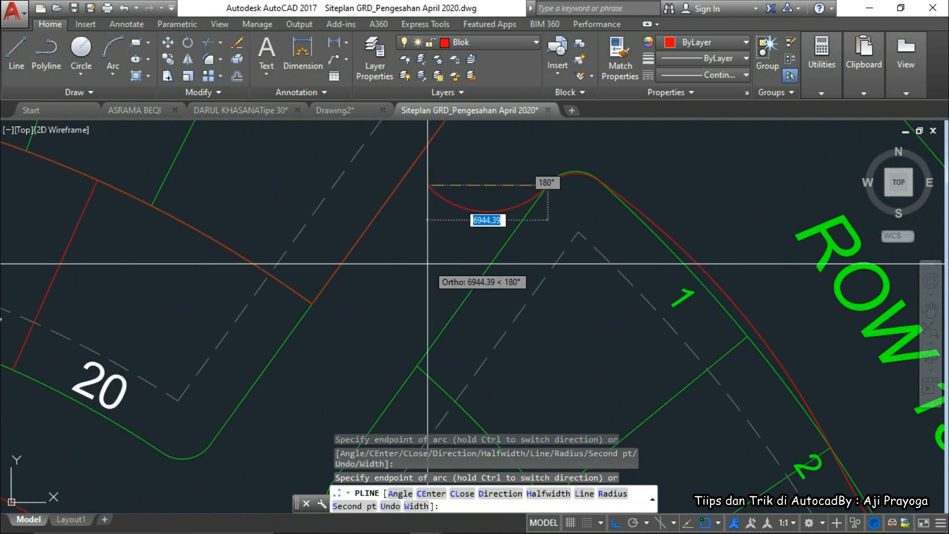
- Switch the polyline to Line mode and trace the block's straight end to the start of lot 33's rounded corner
text(l)
key(Return)
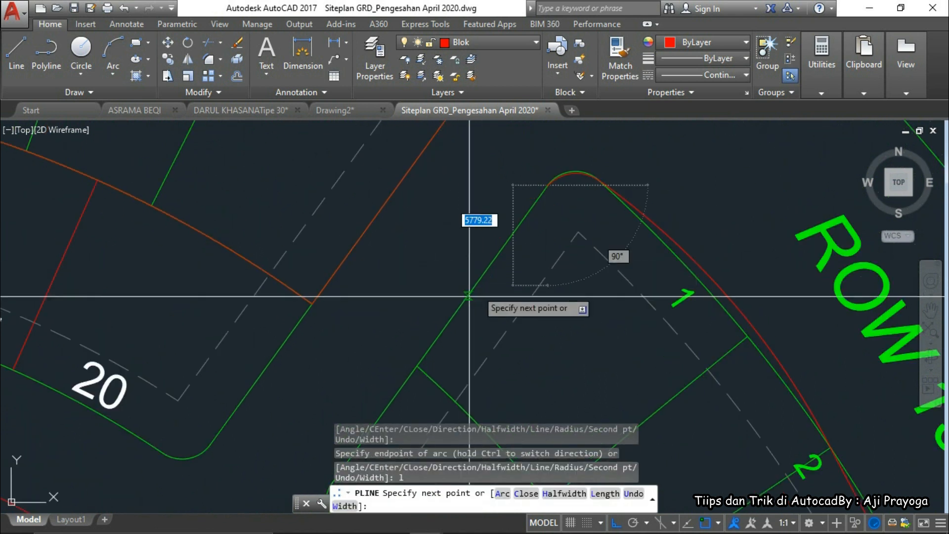
middle_drag(428, 265, 570, 202)
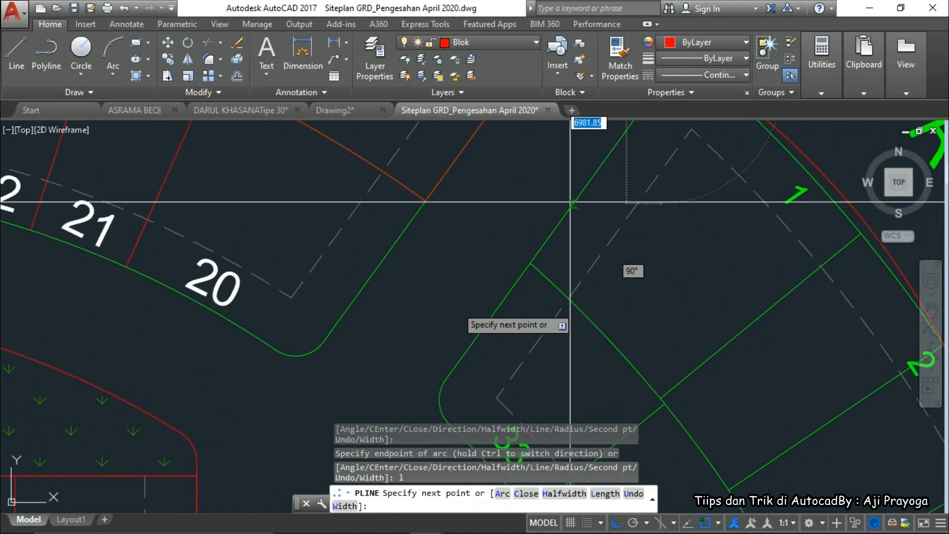
click(445, 379)
- Switch the polyline back to Arc mode and trace lot 33's rounded corner
scroll(509, 361, down, 2)
middle_drag(509, 363, 509, 365)
scroll(509, 365, down, 1)
scroll(460, 321, up, 5)
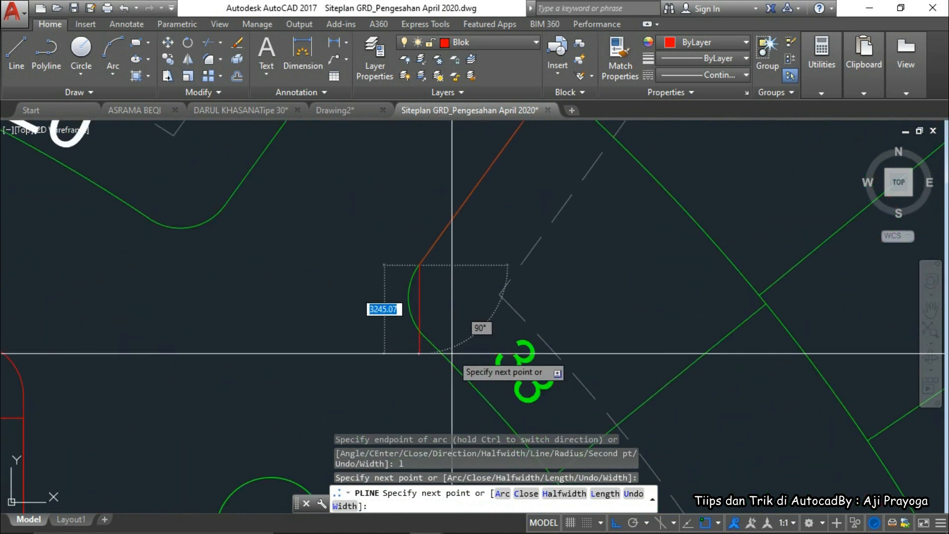
text(a)
key(Return)
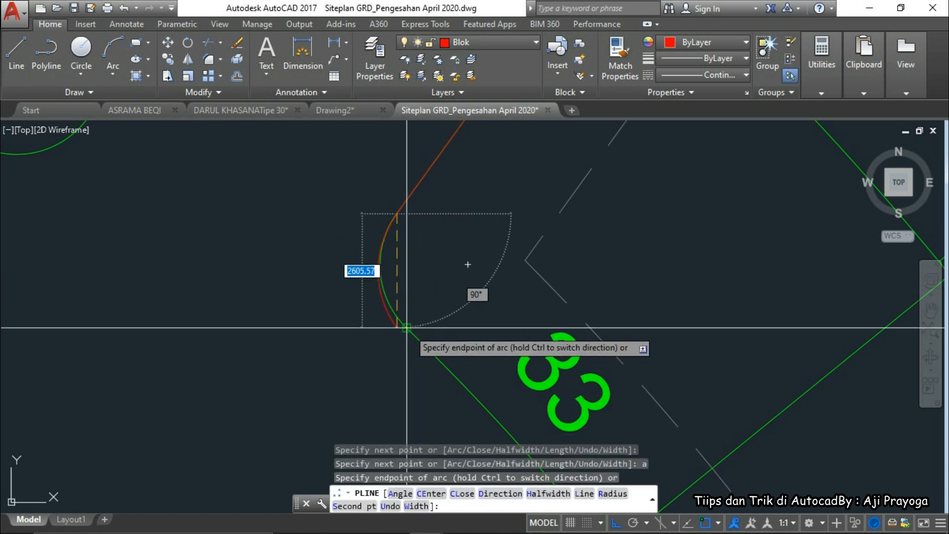
- Continue the polyline arcs along the block's ROW 8 side from lot 33 to the corner between lots 25 and 24
scroll(424, 321, down, 4)
scroll(417, 329, down, 2)
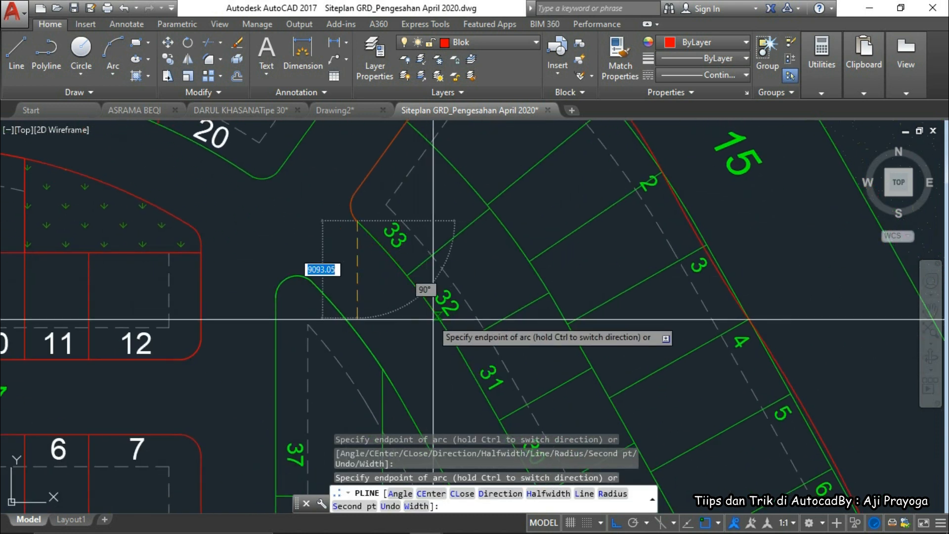
scroll(436, 321, down, 2)
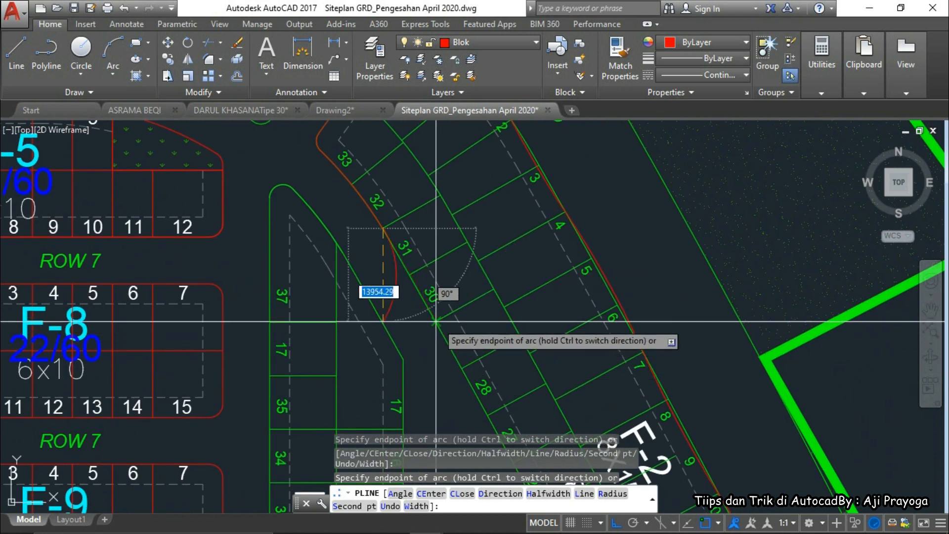
middle_drag(454, 365, 401, 251)
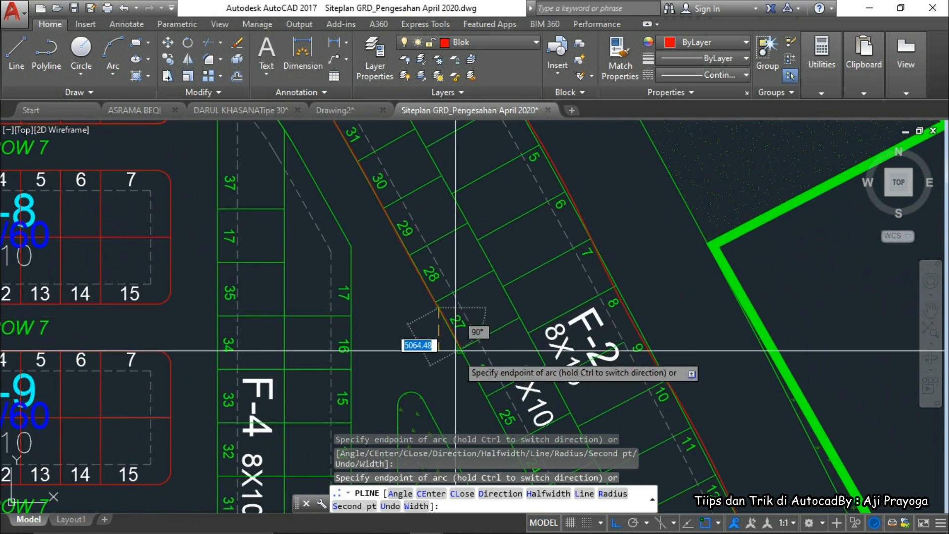
middle_drag(489, 396, 431, 292)
click(453, 339)
- Trace polyline arcs along the ROW 8 side from lot 24 to the corner between lots 19 and 18
middle_drag(454, 360, 396, 258)
click(447, 334)
middle_drag(468, 399, 384, 258)
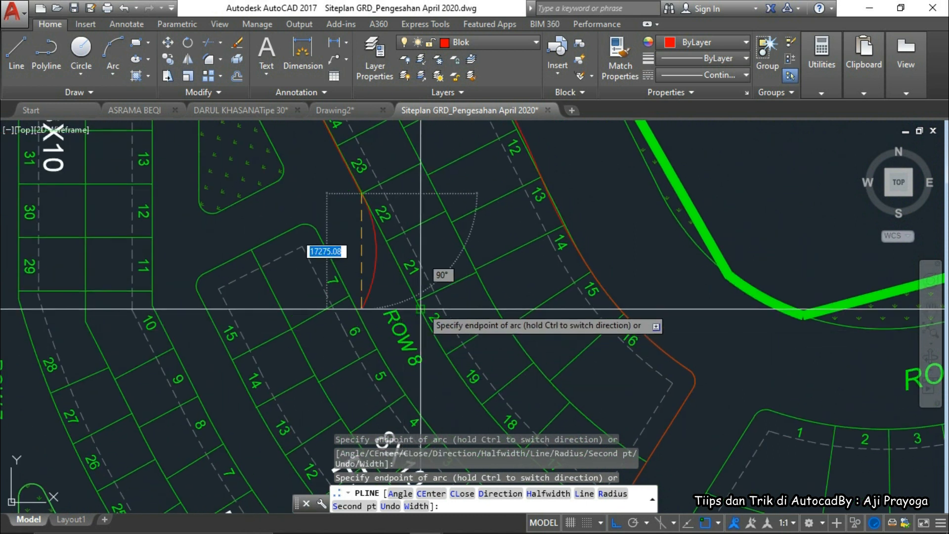
middle_drag(479, 414, 407, 360)
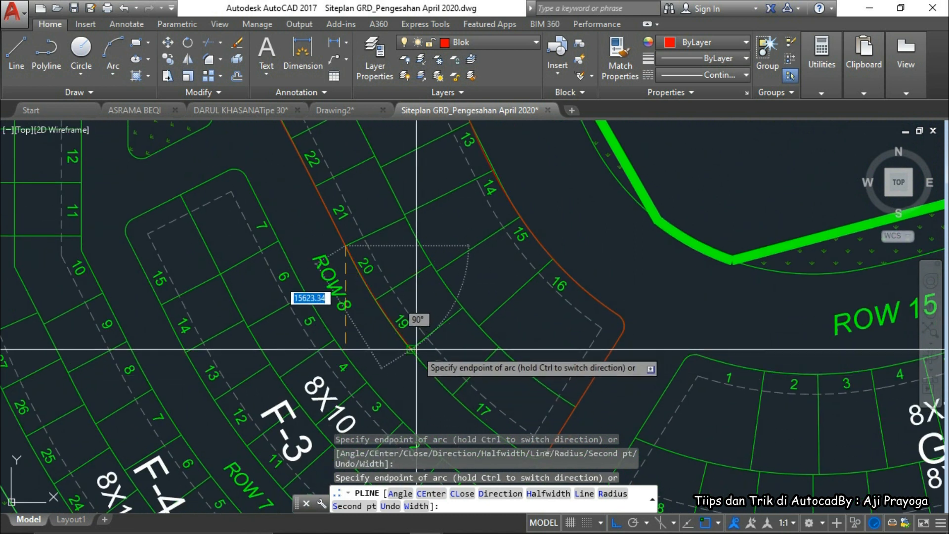
middle_drag(520, 455, 435, 390)
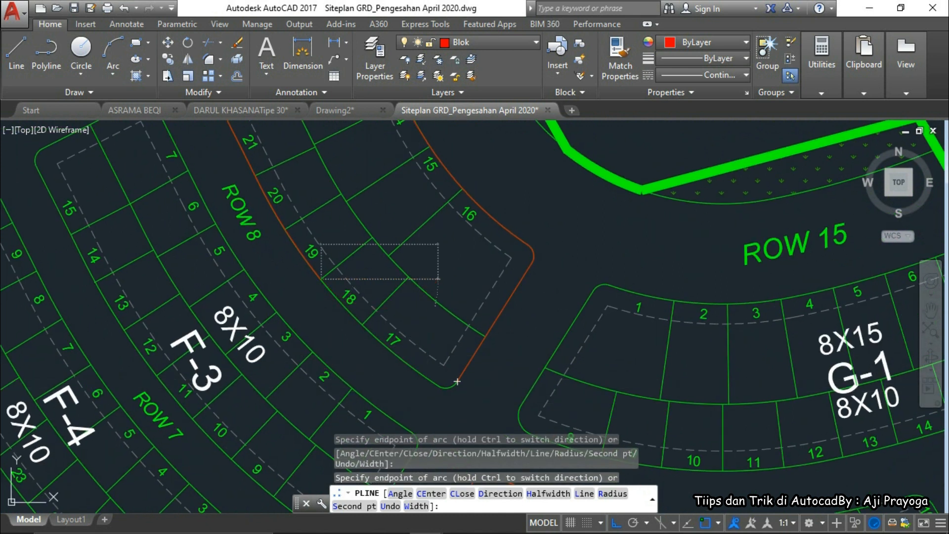
- Trace the remaining edge past lot 17 and its rounded corner back to the starting point, and end the polyline
scroll(457, 382, up, 5)
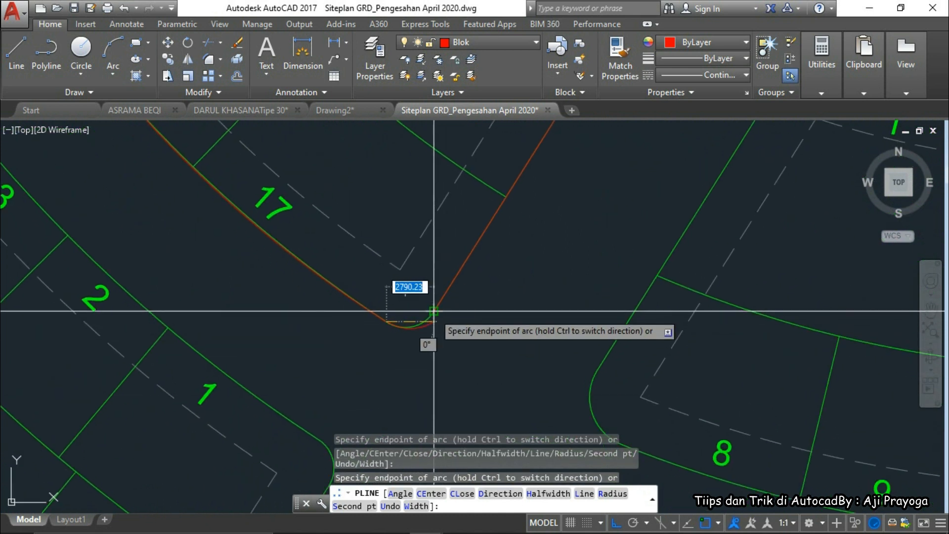
click(434, 311)
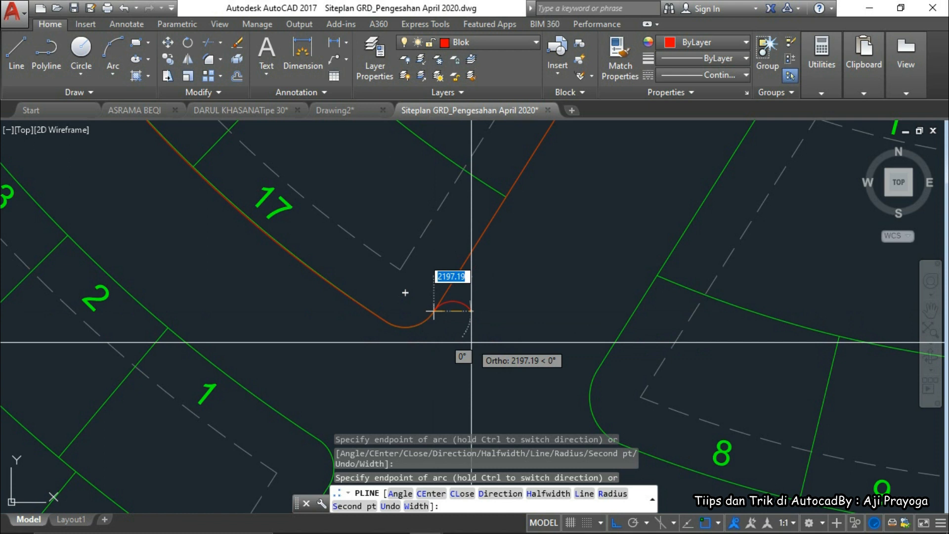
key(Return)
- Select the traced polyline and stretch the midpoint of the arc at lot 17's rounded corner onto the original outline
scroll(419, 323, up, 5)
scroll(413, 324, up, 4)
key(Escape)
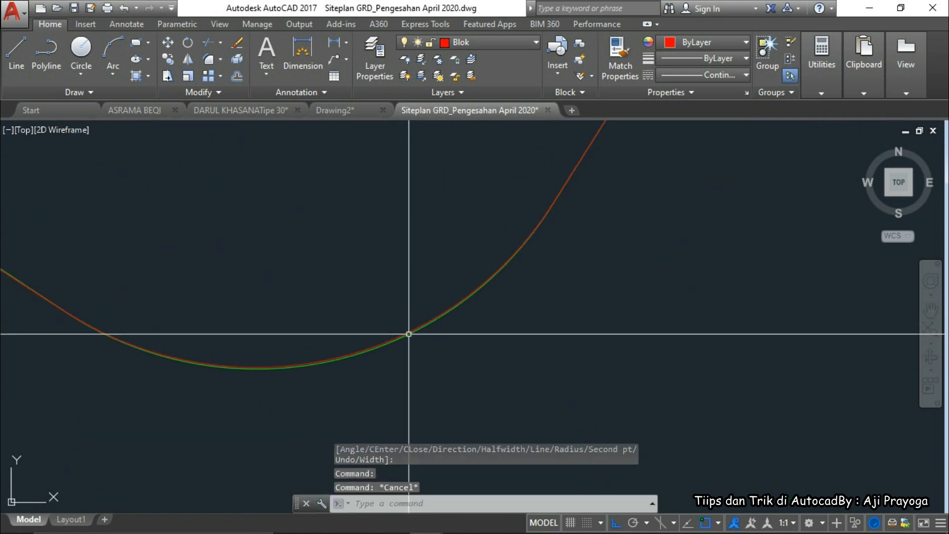
click(404, 332)
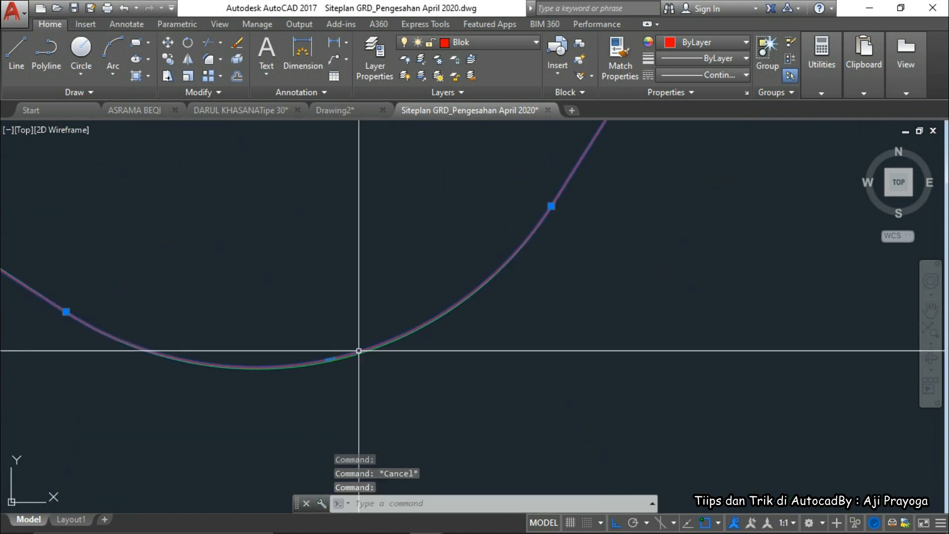
click(331, 360)
- Stretch the midpoint of the polyline arc spanning lots 13 and 14 to the outer end of their shared lot line
scroll(413, 406, down, 5)
middle_drag(438, 398, 448, 472)
scroll(561, 322, down, 1)
middle_drag(562, 321, 521, 434)
scroll(483, 225, up, 2)
scroll(492, 237, up, 1)
scroll(406, 285, down, 2)
middle_drag(406, 285, 487, 396)
scroll(403, 216, up, 1)
middle_drag(417, 239, 439, 265)
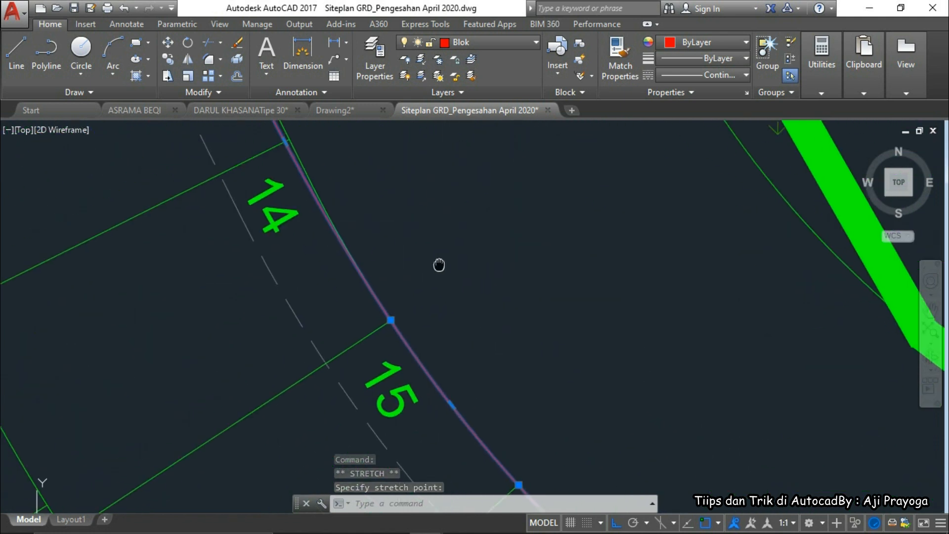
scroll(377, 218, up, 4)
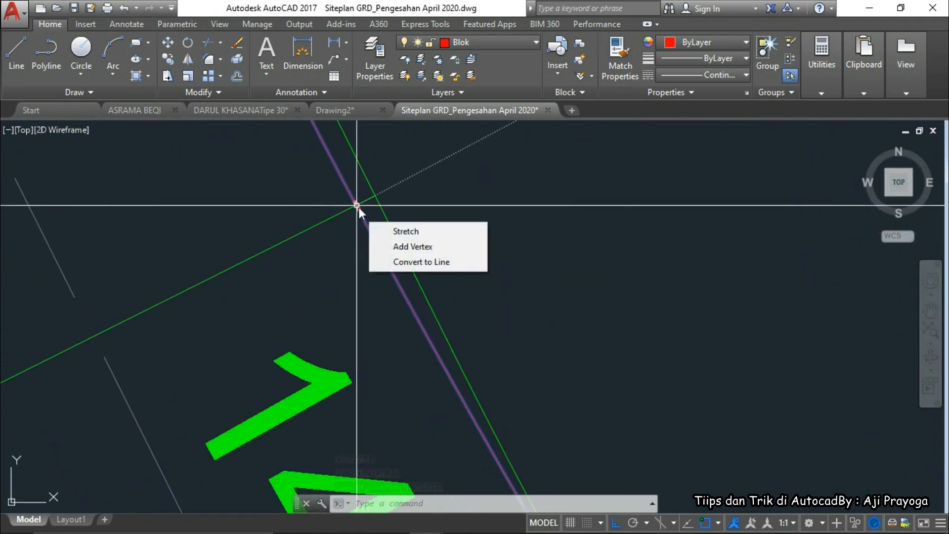
click(356, 205)
scroll(377, 222, down, 3)
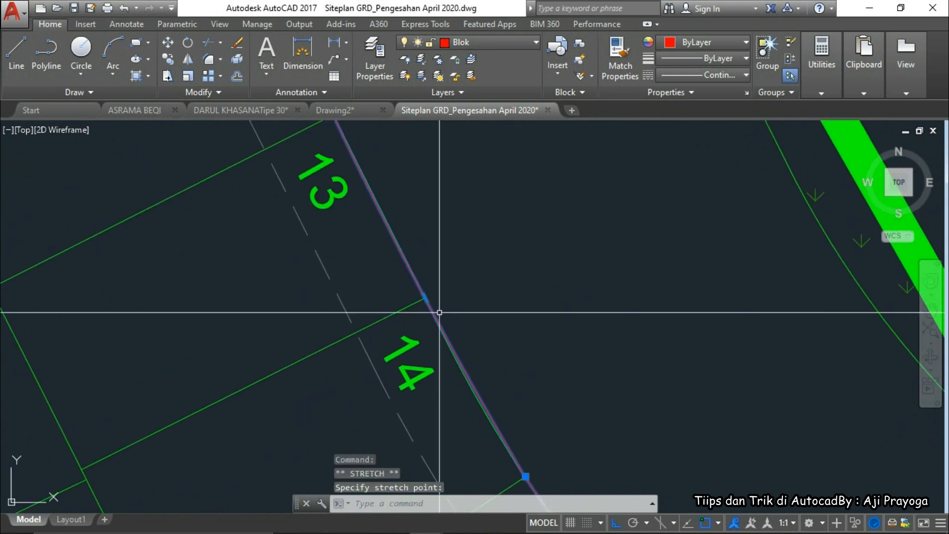
middle_drag(472, 384, 423, 303)
scroll(388, 222, up, 2)
scroll(384, 221, down, 1)
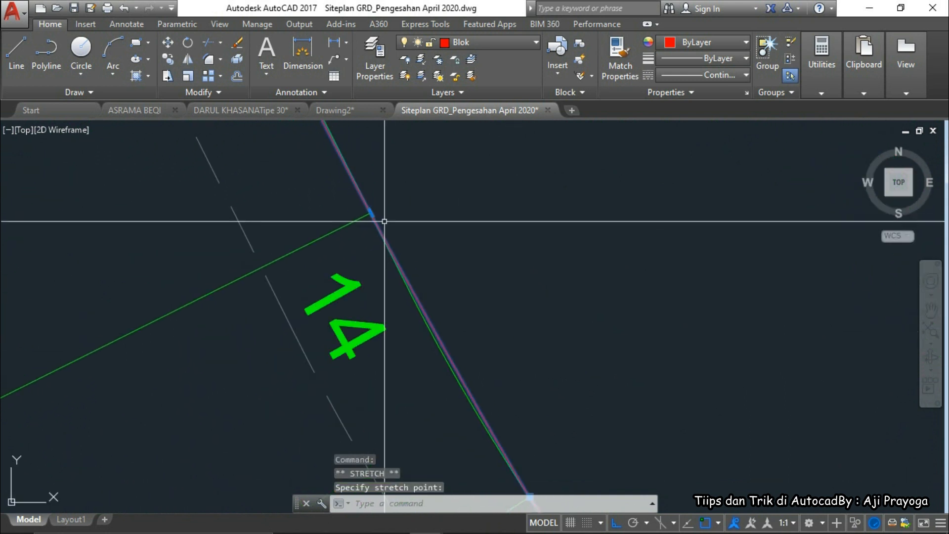
click(371, 213)
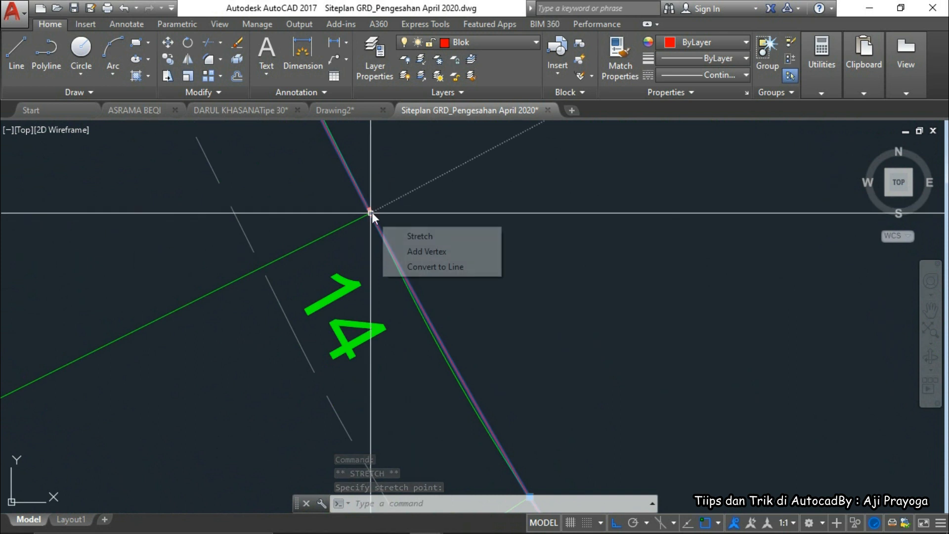
click(371, 213)
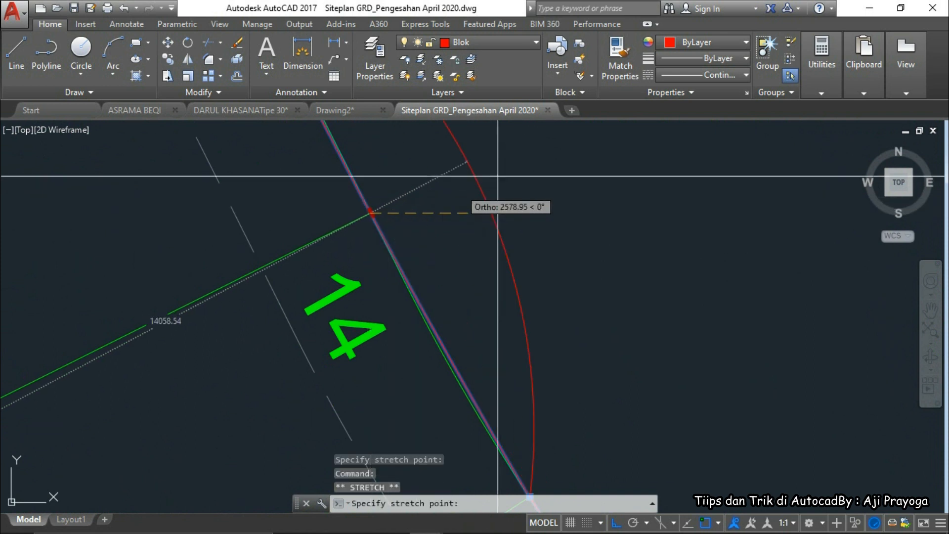
scroll(400, 276, down, 4)
middle_drag(400, 276, 384, 297)
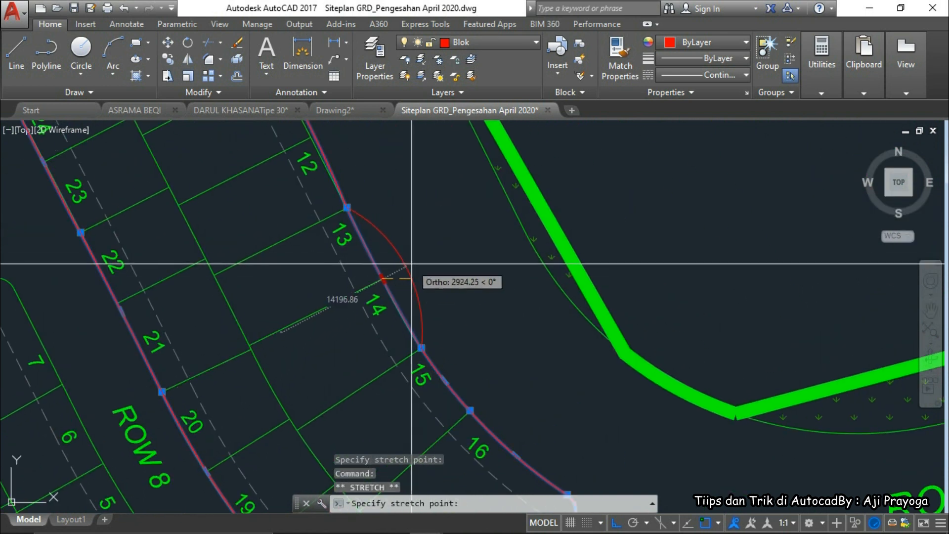
key(Escape)
- Use the midpoint grip's Add Vertex option to add a polyline vertex on the outline beside lot 14
click(382, 278)
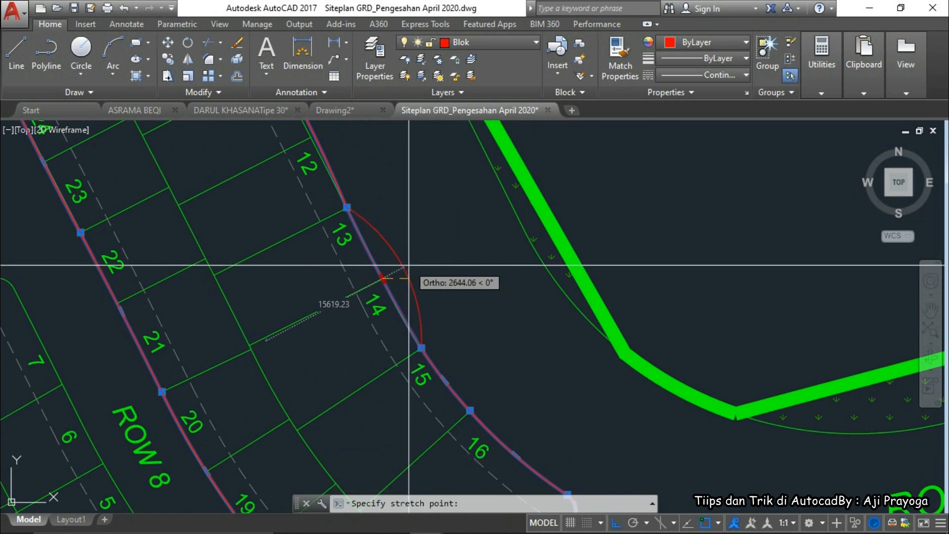
key(ctrl)
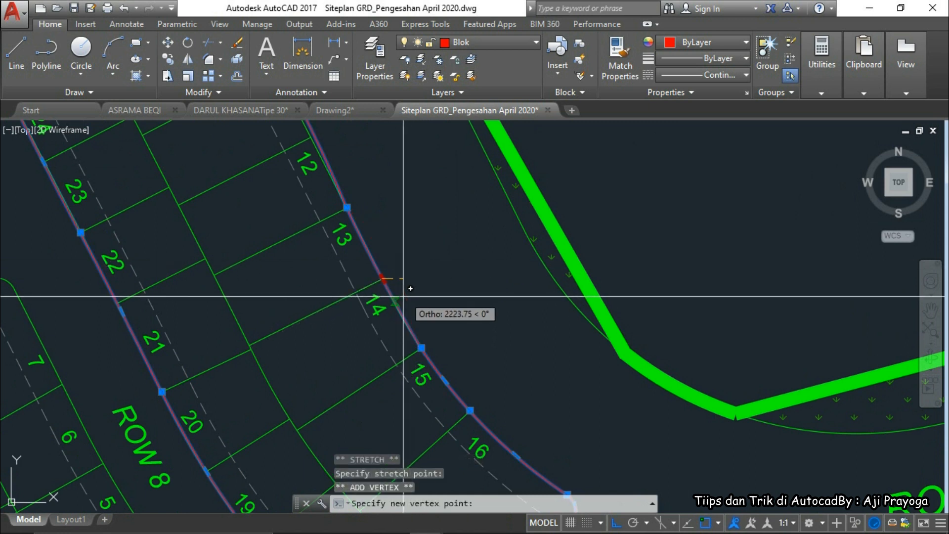
scroll(394, 311, up, 8)
click(384, 318)
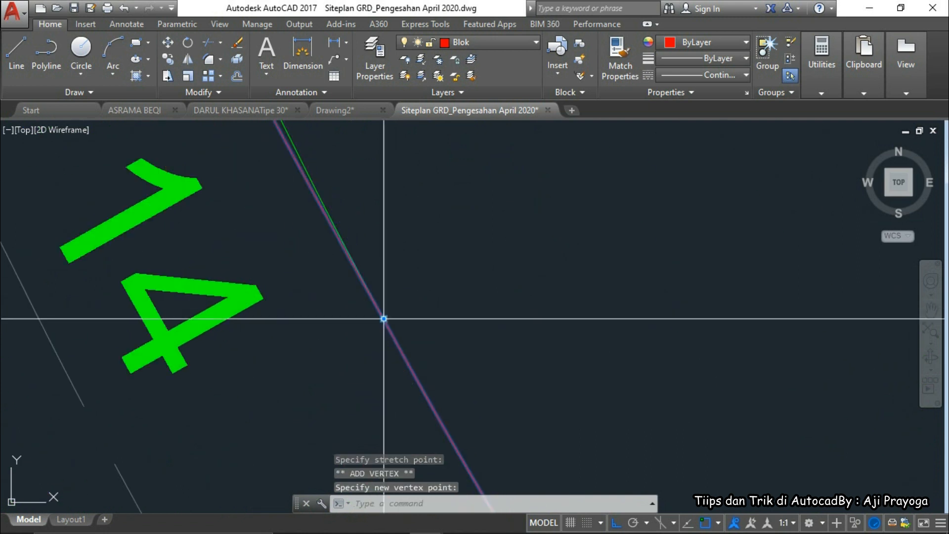
- Stretch the added vertex beside lot 14 to the outer end of the line between lots 13 and 14
scroll(428, 317, down, 3)
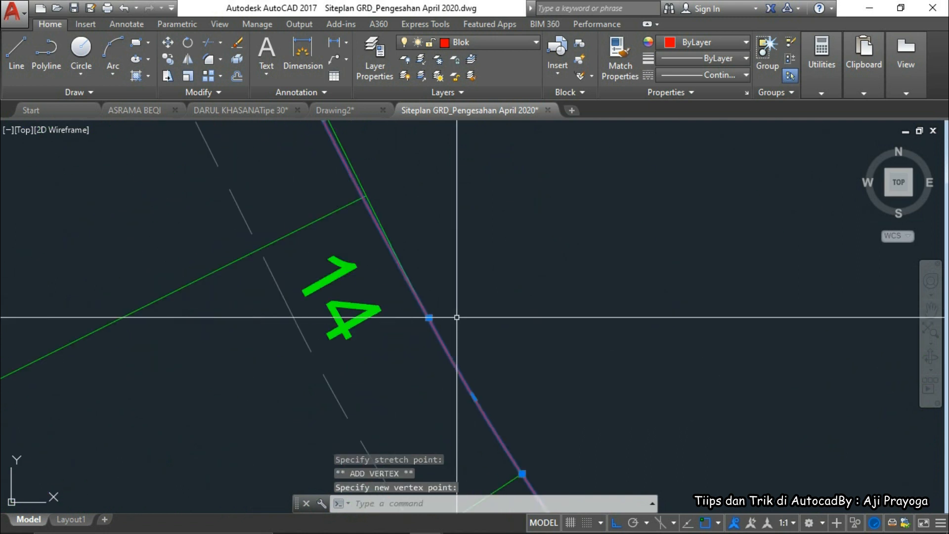
click(429, 318)
click(366, 198)
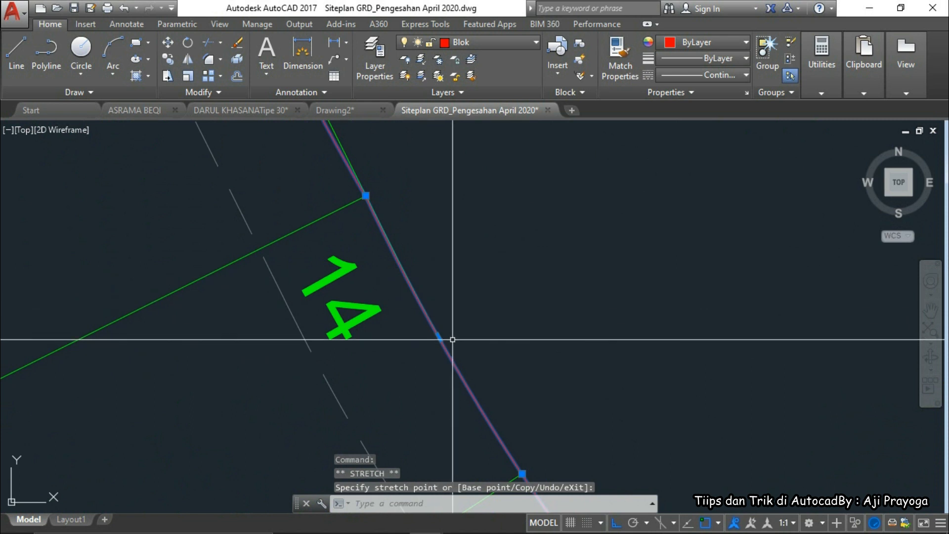
- Stretch the midpoint of the polyline arc beside lot 14 onto the original block outline
scroll(440, 339, up, 6)
click(466, 360)
scroll(466, 360, up, 3)
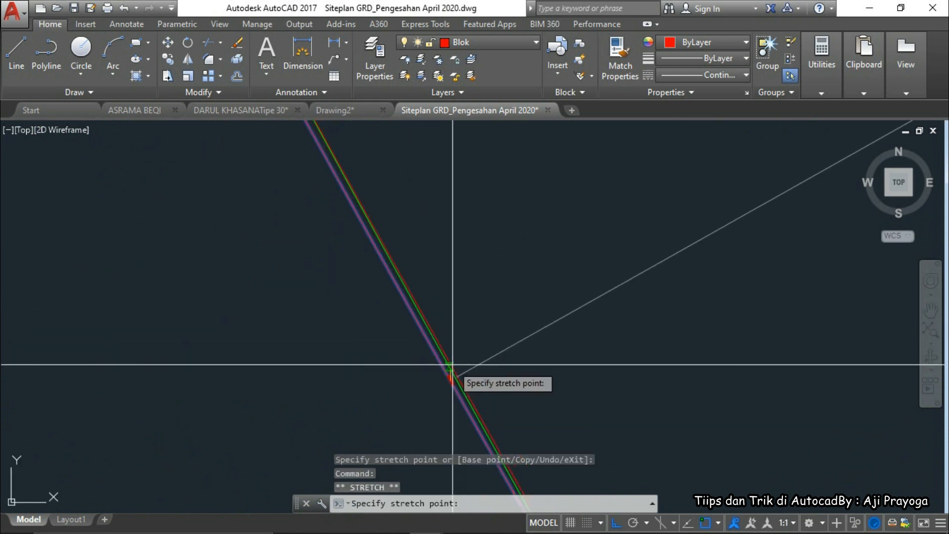
click(453, 373)
- Stretch the polyline vertex between lots 13 and 14 exactly onto the outer end of their shared lot line
scroll(488, 357, down, 5)
middle_drag(487, 357, 490, 442)
scroll(387, 207, up, 7)
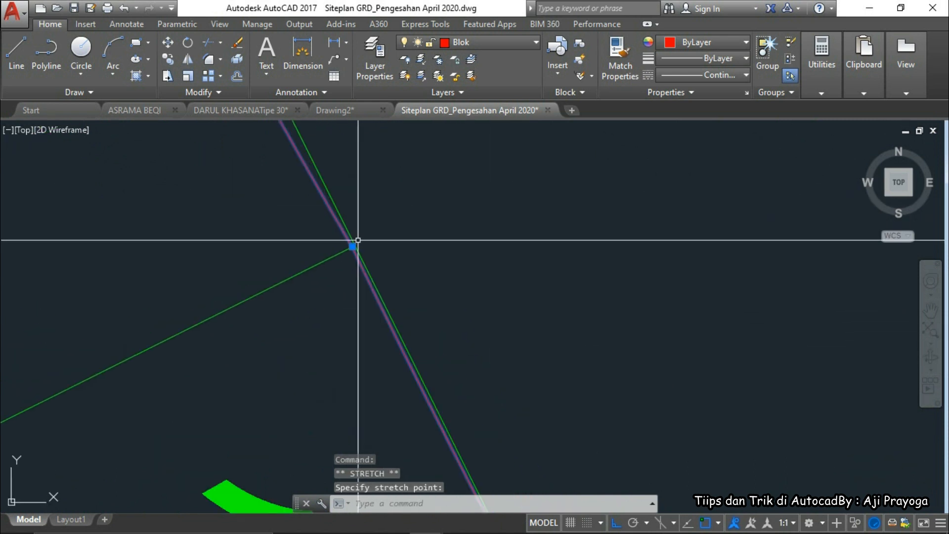
click(339, 256)
click(355, 250)
scroll(353, 251, down, 5)
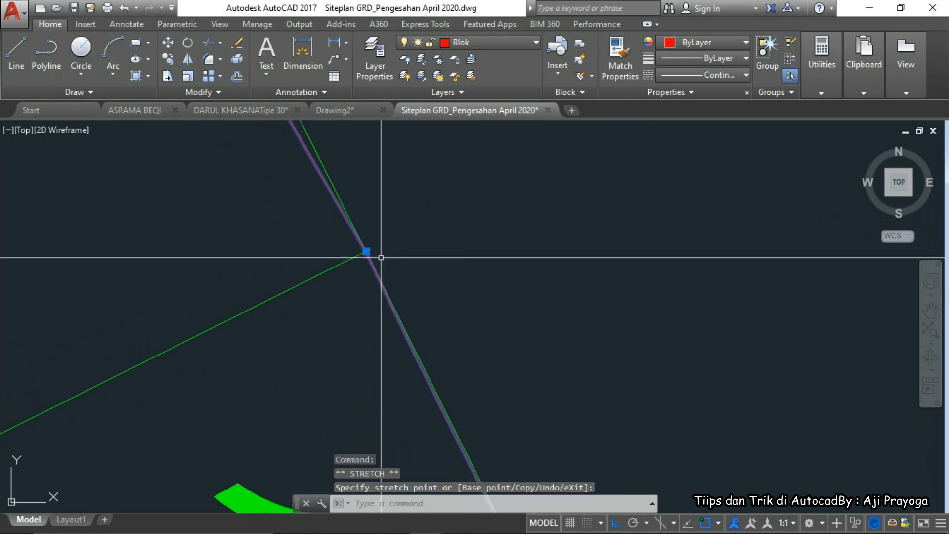
- Stretch the midpoint of the polyline arc beside lot 13 onto the original outline
click(329, 264)
scroll(328, 264, up, 4)
click(336, 262)
scroll(337, 262, down, 4)
- Stretch the midpoints of the two polyline arcs running along lots 7 to 12 onto the original outline
middle_drag(358, 305, 396, 322)
scroll(396, 322, down, 2)
middle_drag(376, 241, 385, 382)
click(289, 221)
scroll(303, 260, down, 4)
middle_drag(262, 156, 357, 384)
scroll(315, 265, up, 4)
click(239, 191)
click(251, 192)
scroll(251, 192, down, 3)
- Stretch the midpoint of the polyline arc spanning lots 4 to 6 onto the outline beside lot 5
middle_drag(230, 197, 286, 341)
scroll(258, 258, up, 3)
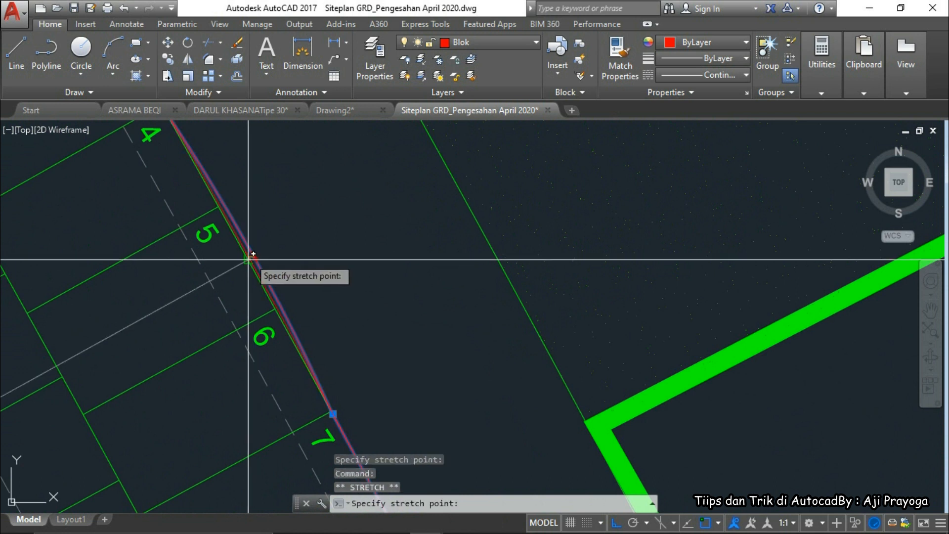
click(248, 259)
- Stretch the midpoint of the polyline arc beside lots 2 and 3 to the outer end of their shared lot line
scroll(345, 312, down, 4)
scroll(261, 269, up, 4)
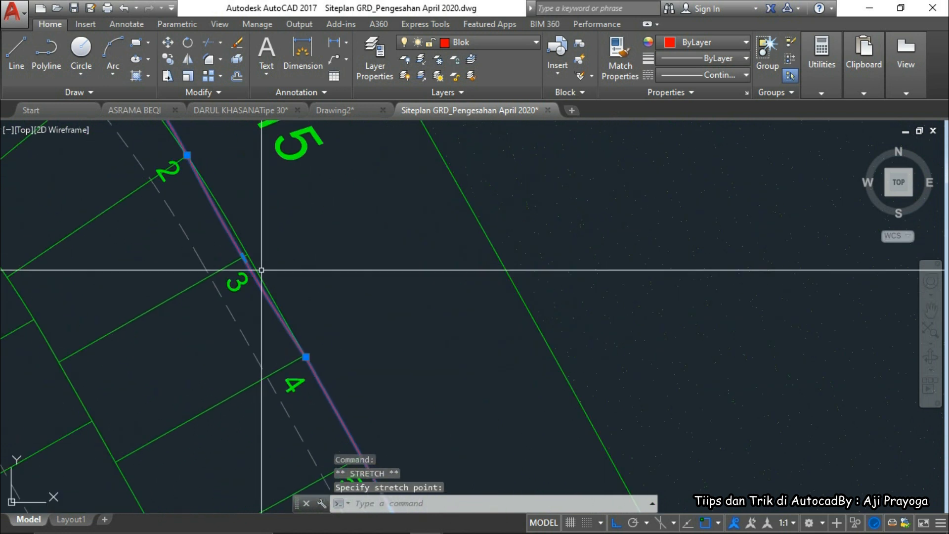
scroll(244, 258, up, 4)
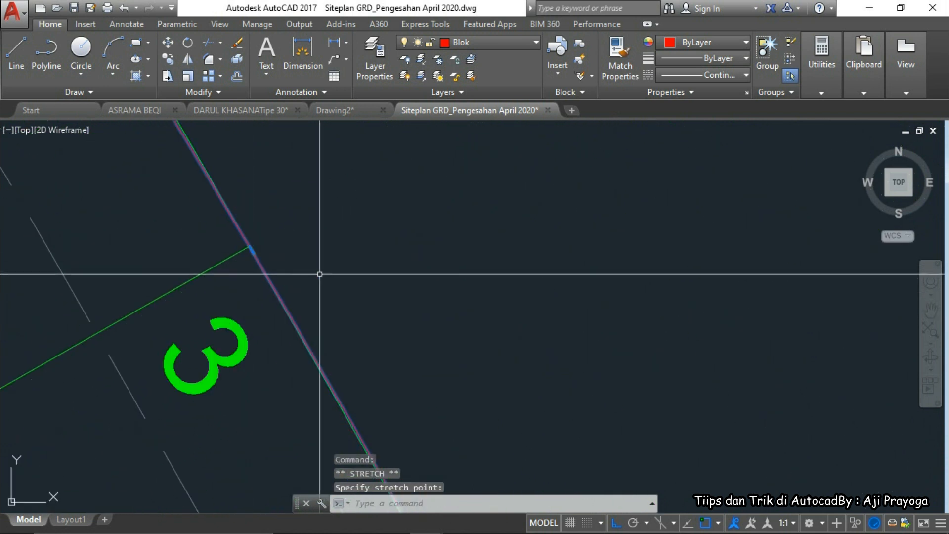
scroll(319, 274, down, 4)
scroll(351, 363, up, 4)
scroll(318, 377, down, 4)
scroll(290, 322, up, 4)
scroll(317, 382, down, 4)
- Stretch the midpoint of the polyline arc beside lot 1 inward onto the original outline
middle_drag(258, 259, 279, 361)
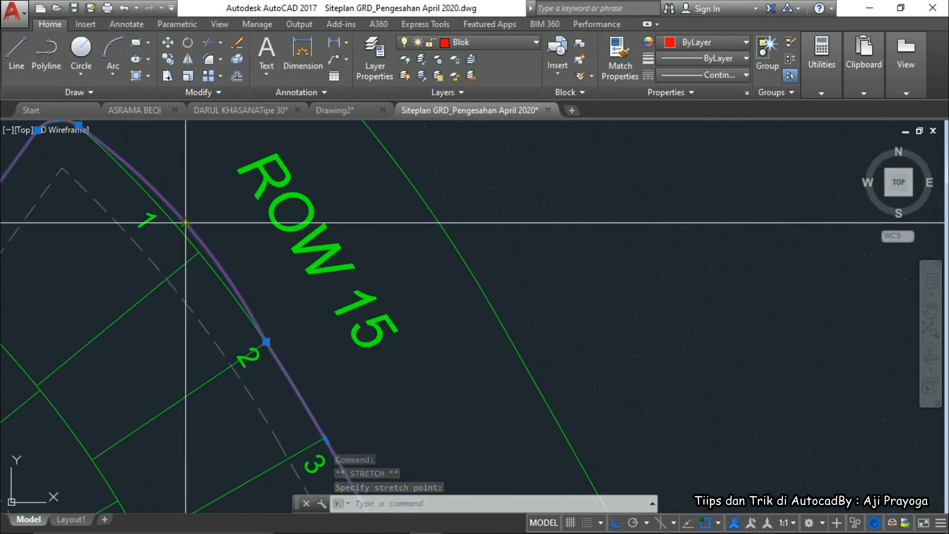
click(180, 228)
middle_drag(241, 304, 320, 398)
- Stretch the midpoint of the small corner arc at lot 1 onto the original rounded corner
scroll(126, 191, up, 4)
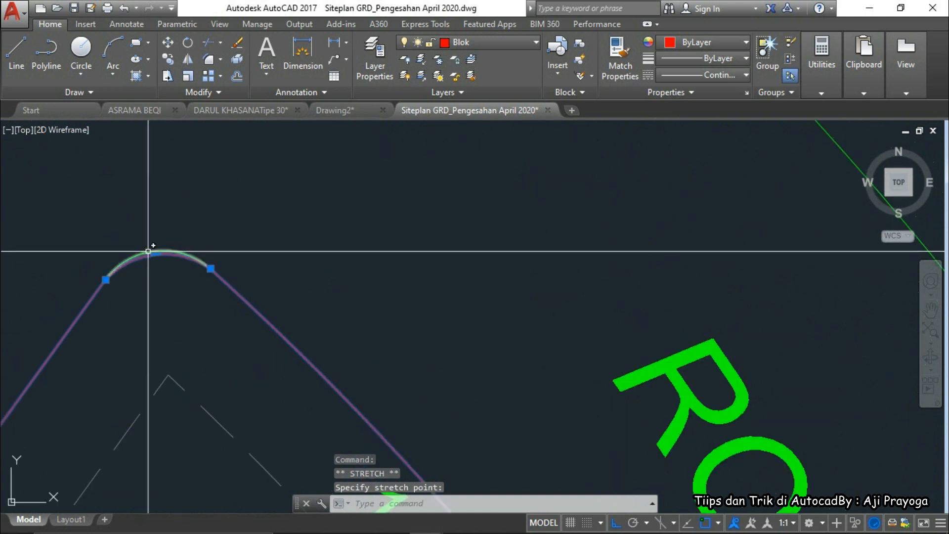
click(156, 254)
scroll(156, 254, up, 3)
click(150, 237)
- Stretch the midpoint of the polyline arc beside lots 30 and 31 onto the original outline
scroll(359, 269, down, 6)
middle_drag(355, 292, 415, 230)
scroll(291, 346, up, 2)
middle_drag(325, 335, 351, 214)
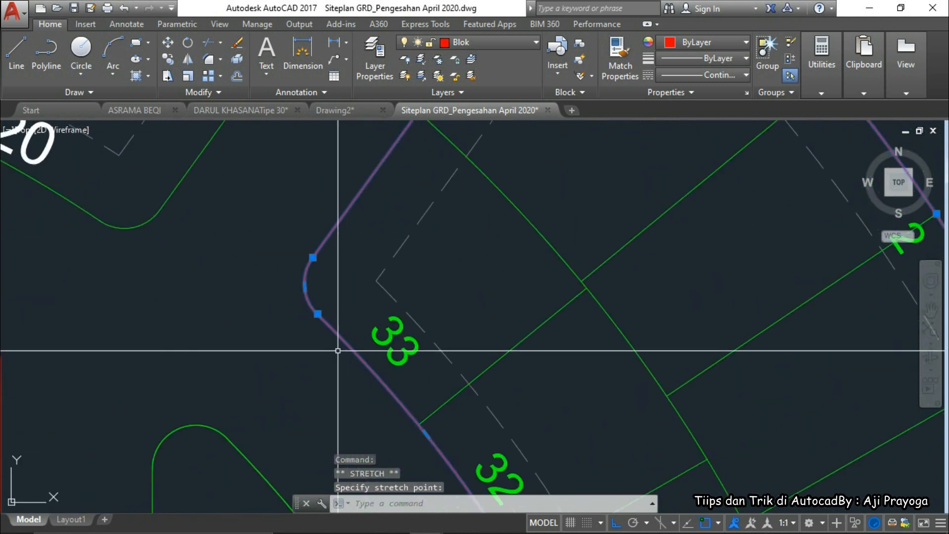
scroll(241, 182, down, 2)
middle_drag(350, 359, 239, 223)
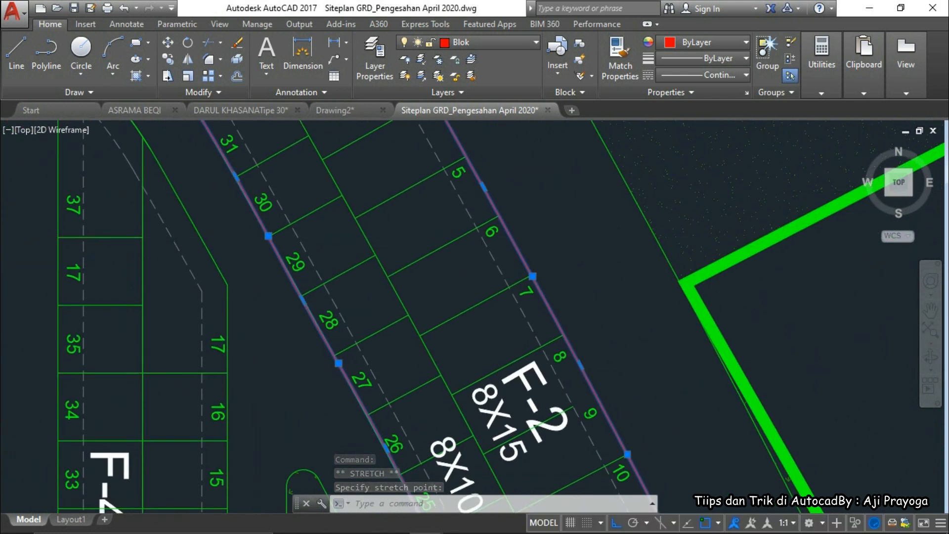
scroll(259, 189, up, 3)
scroll(207, 217, up, 3)
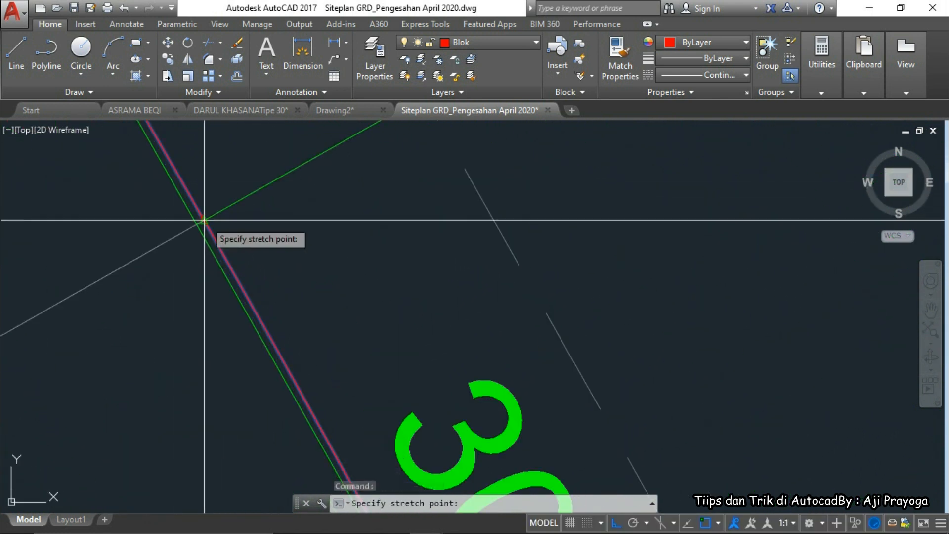
scroll(314, 333, down, 4)
- Stretch the midpoint of the polyline arc beside lots 28 and 29 onto the original outline
scroll(286, 258, up, 3)
scroll(244, 293, down, 3)
scroll(286, 294, up, 2)
click(298, 273)
- Stretch the midpoint of the polyline arc beside lot 26 onto the original outline
scroll(316, 274, down, 5)
scroll(399, 332, up, 3)
scroll(399, 332, down, 3)
scroll(336, 318, up, 3)
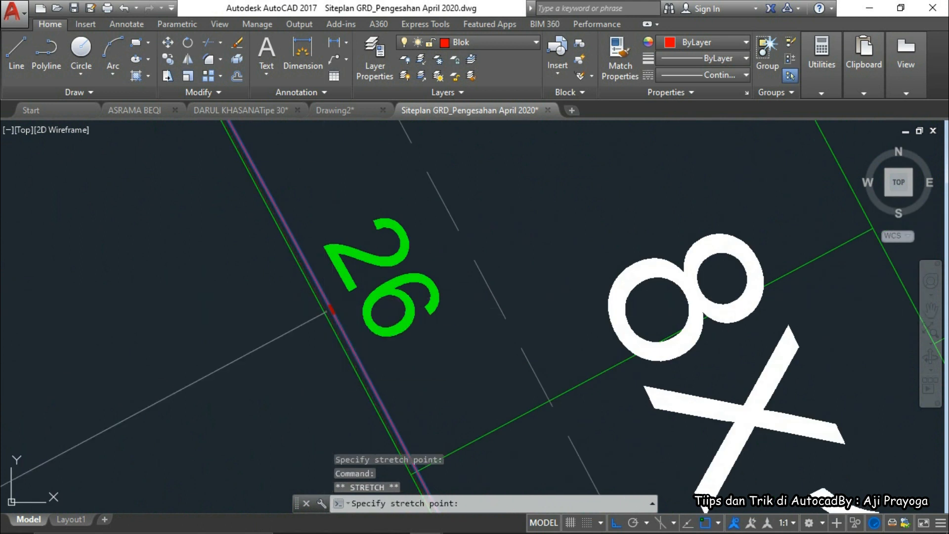
click(327, 311)
- Stretch the midpoint of a polyline arc further down the block side past lot 26 onto the original outline
scroll(297, 317, down, 2)
middle_drag(287, 301, 272, 275)
middle_drag(335, 357, 261, 240)
middle_drag(333, 392, 248, 271)
middle_drag(295, 384, 214, 284)
scroll(252, 326, up, 2)
click(248, 279)
scroll(247, 278, up, 2)
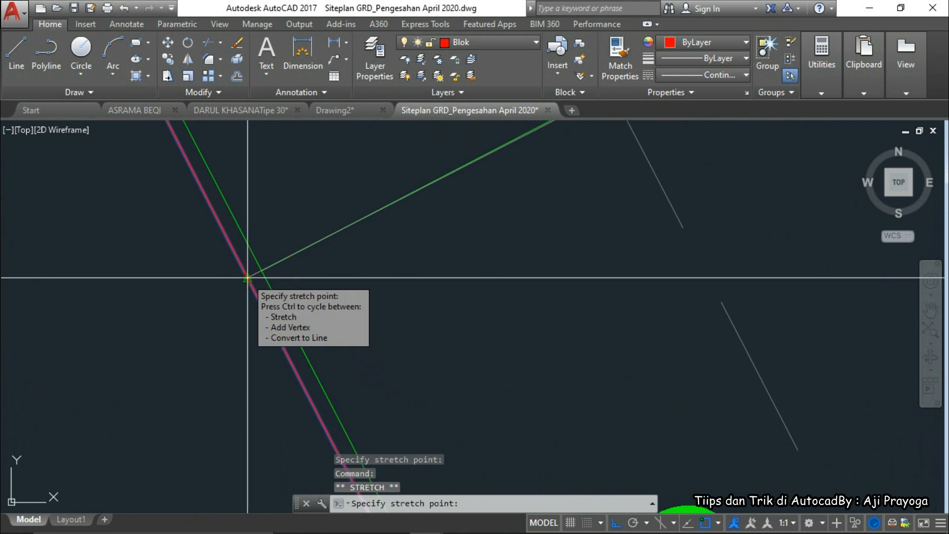
scroll(325, 206, down, 5)
- Stretch the midpoint of the polyline arc beside lots 19 and 20 onto the original outline
middle_drag(394, 373, 311, 275)
scroll(262, 190, up, 3)
scroll(347, 297, down, 4)
scroll(339, 314, up, 5)
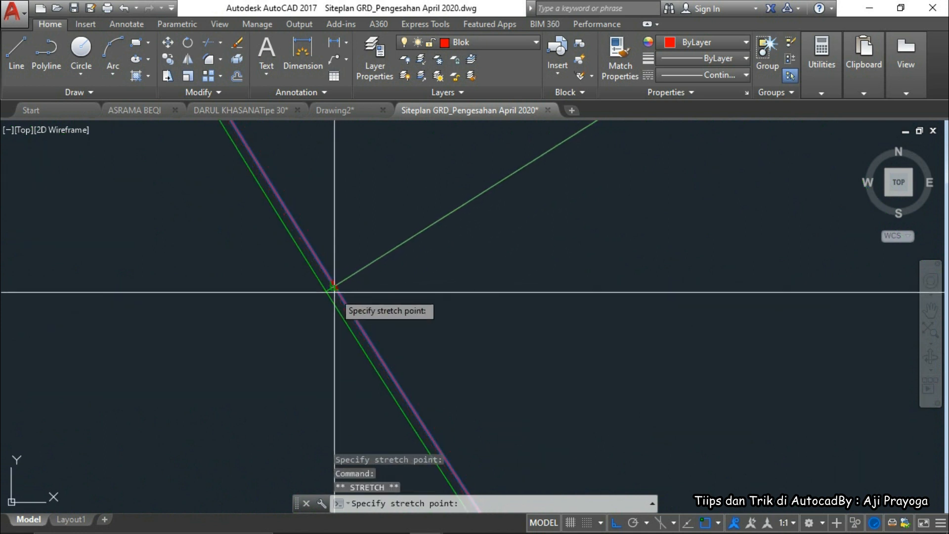
click(332, 290)
- Examine how the polyline fits the outline beside lots 17 and 18 and around the whole F-2 block
middle_drag(331, 290, 331, 254)
scroll(332, 254, down, 3)
middle_drag(395, 395, 268, 235)
middle_drag(403, 415, 237, 301)
scroll(372, 369, up, 2)
scroll(367, 360, up, 2)
scroll(367, 361, down, 6)
scroll(381, 317, down, 6)
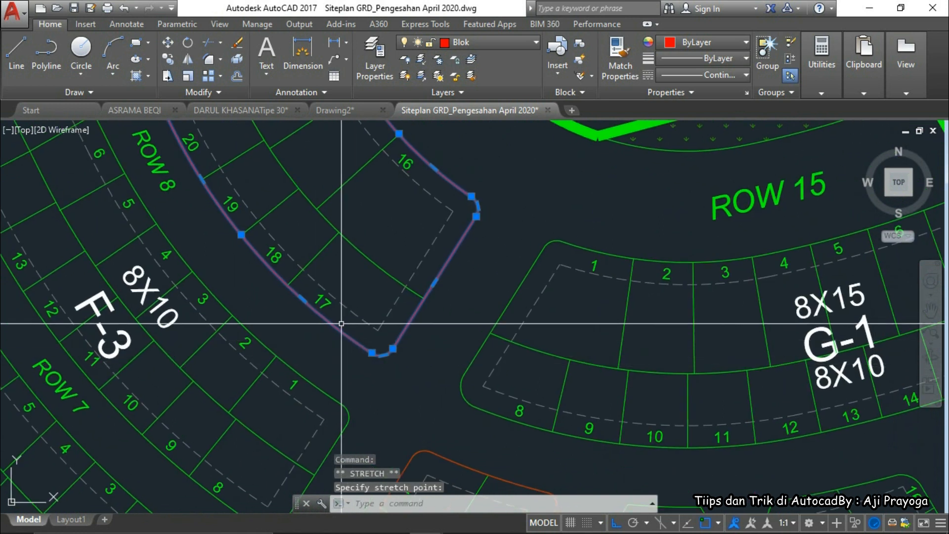
mouse_move(377, 332)
middle_down()
mouse_move(403, 341)
mouse_move(460, 443)
middle_up()
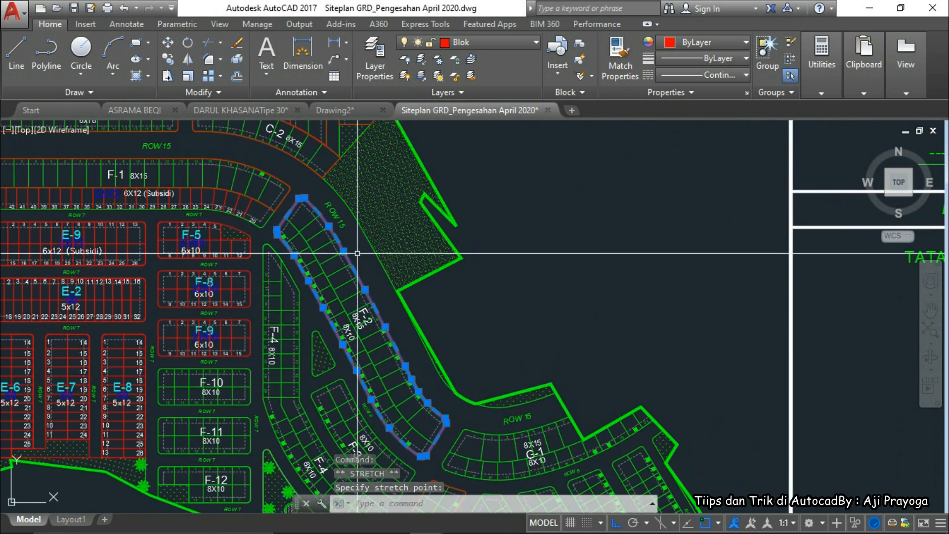
- Deselect everything and run LIST on the traced polyline around block F-2
key(Escape)
scroll(345, 234, up, 2)
click(328, 234)
key(Escape)
key(Escape)
text(li)
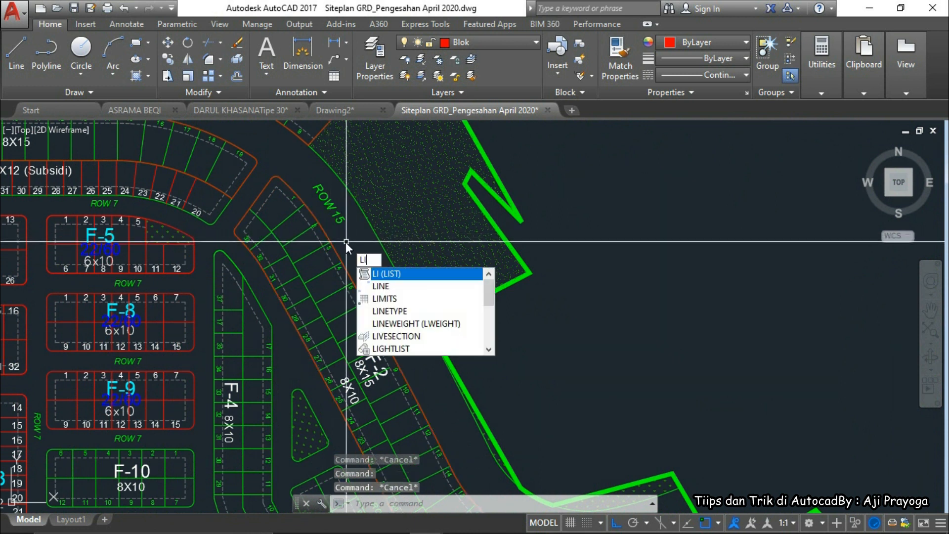
key(Return)
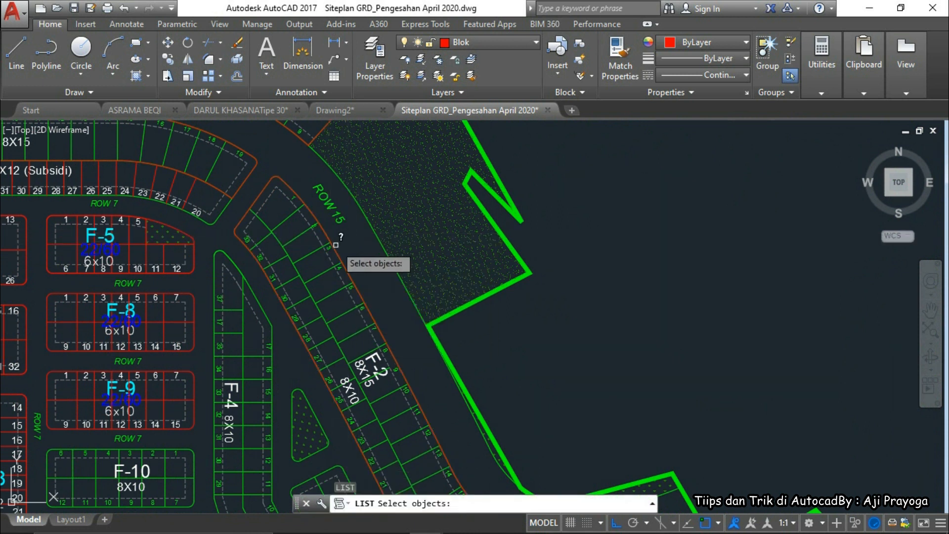
click(335, 246)
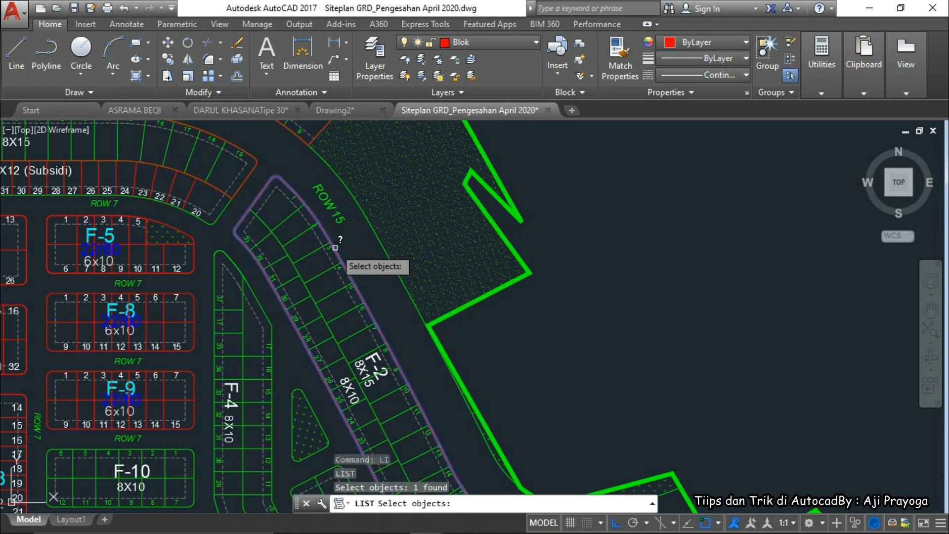
key(Return)
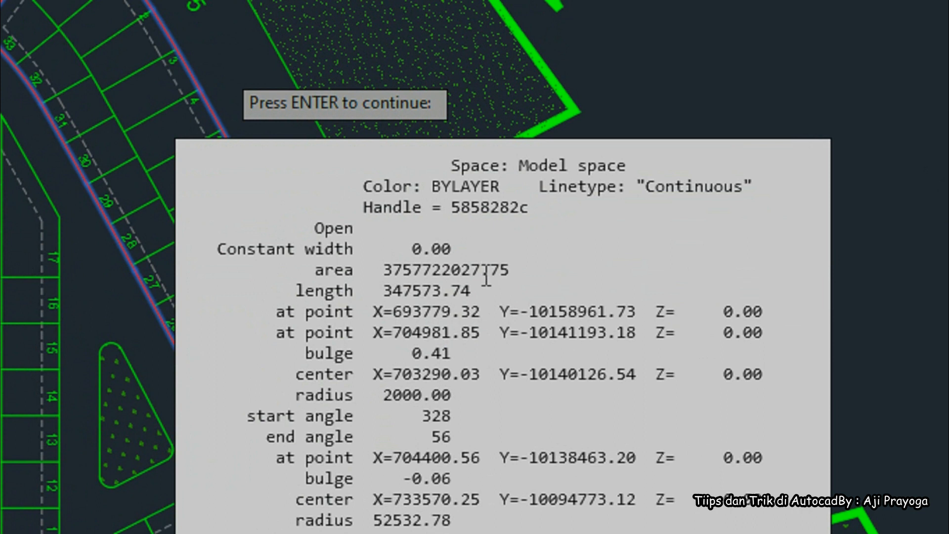
- Examine the area and length entries in the polyline's listing, and end the LIST command
scroll(483, 273, down, 8)
drag(484, 276, 477, 276)
scroll(483, 275, up, 3)
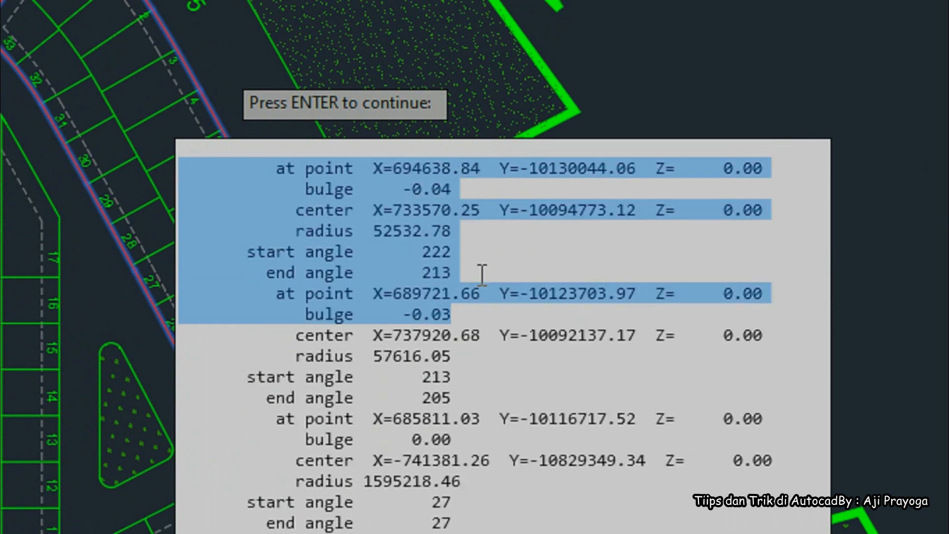
scroll(482, 275, up, 5)
click(482, 265)
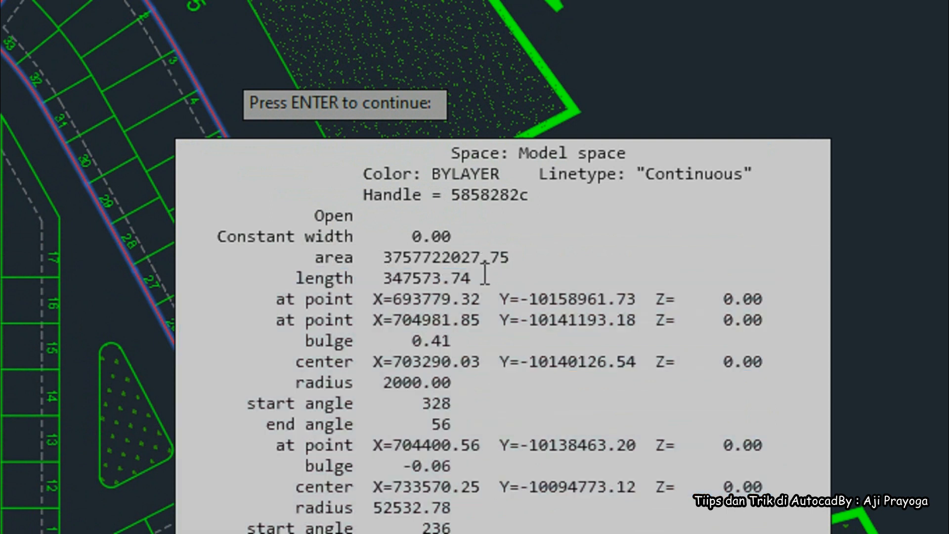
drag(482, 262, 424, 267)
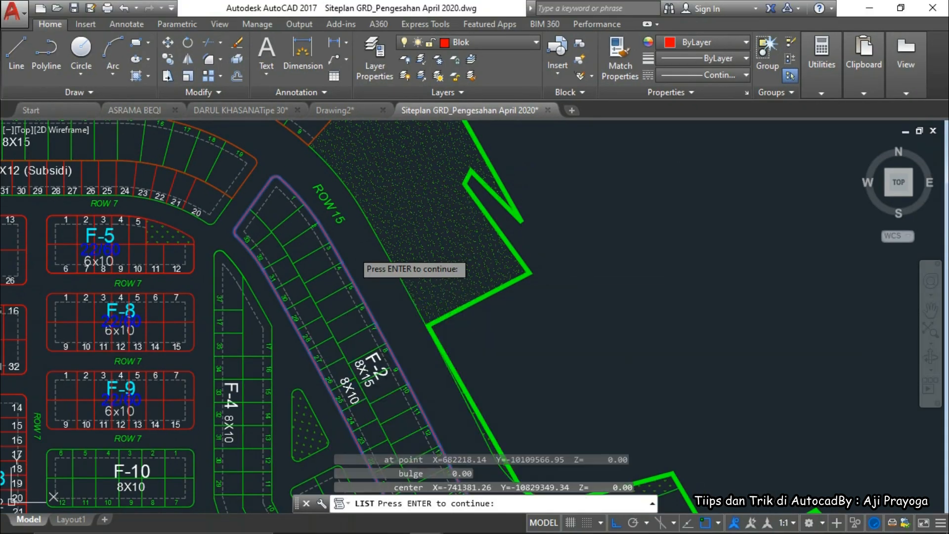
key(Escape)
key(Escape)
scroll(482, 321, down, 4)
mouse_move(482, 321)
middle_down()
mouse_move(485, 331)
mouse_move(523, 332)
middle_up()
scroll(467, 317, down, 1)
scroll(340, 268, up, 2)
mouse_move(340, 268)
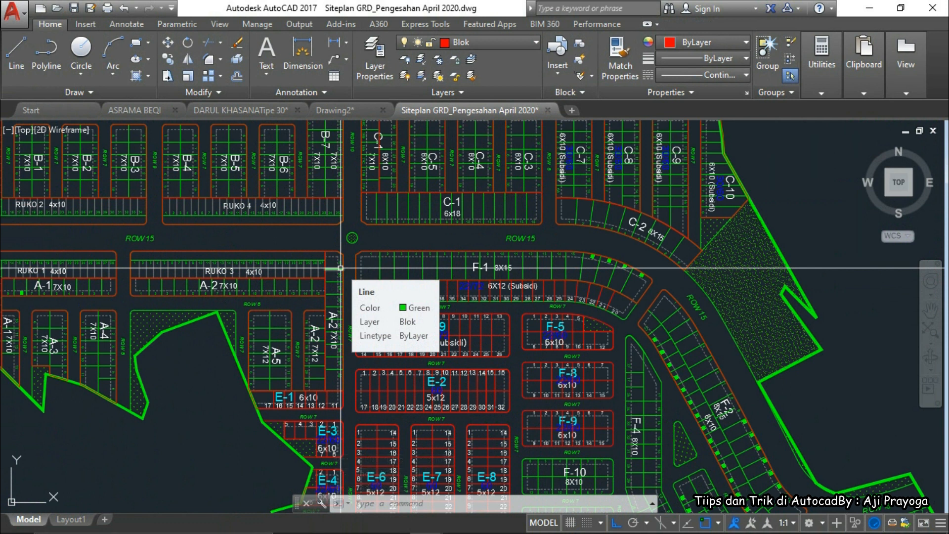
scroll(341, 268, down, 4)
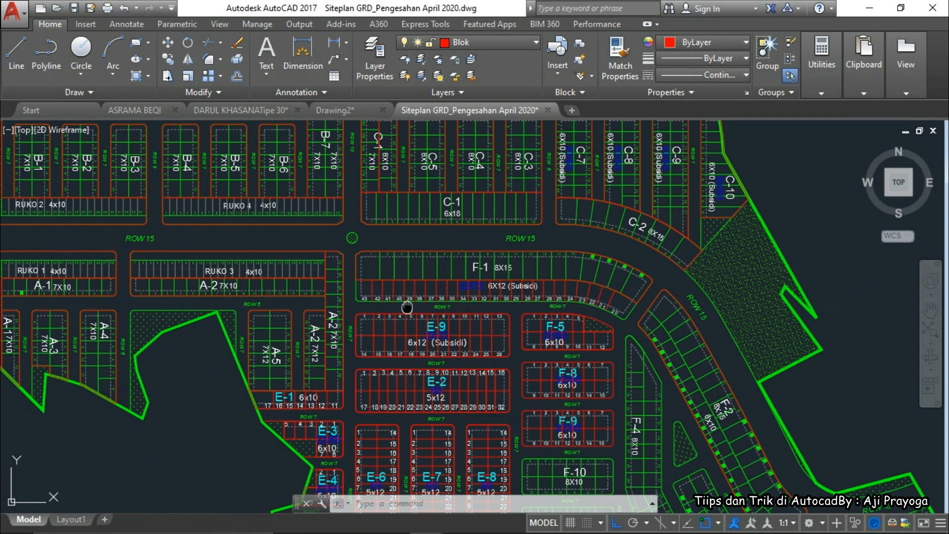
scroll(390, 301, up, 4)
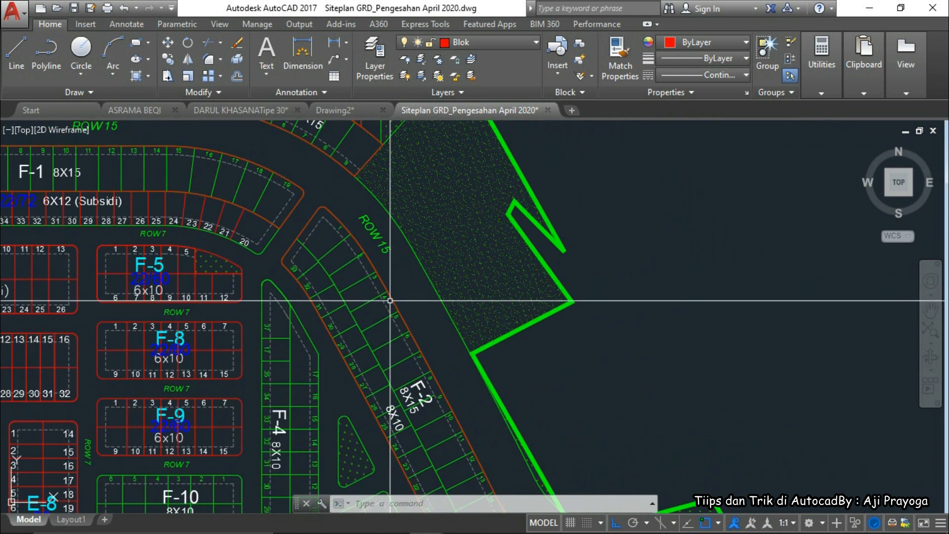
- Select the polyline around block F-2, run LIST on it again, and cancel the listing
mouse_move(375, 339)
middle_down()
mouse_move(333, 284)
mouse_move(330, 304)
middle_up()
click(332, 324)
text(LIST)
key(Return)
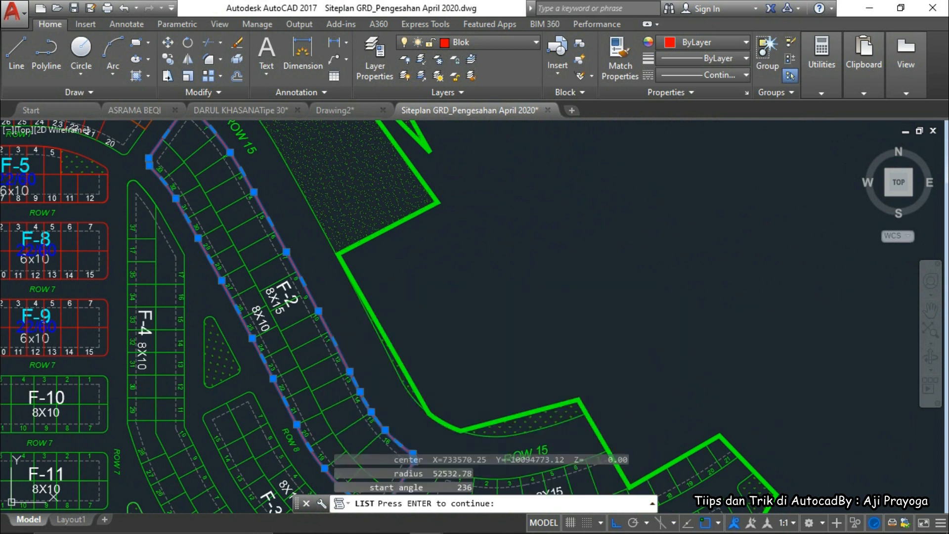
key(Escape)
scroll(402, 250, down, 5)
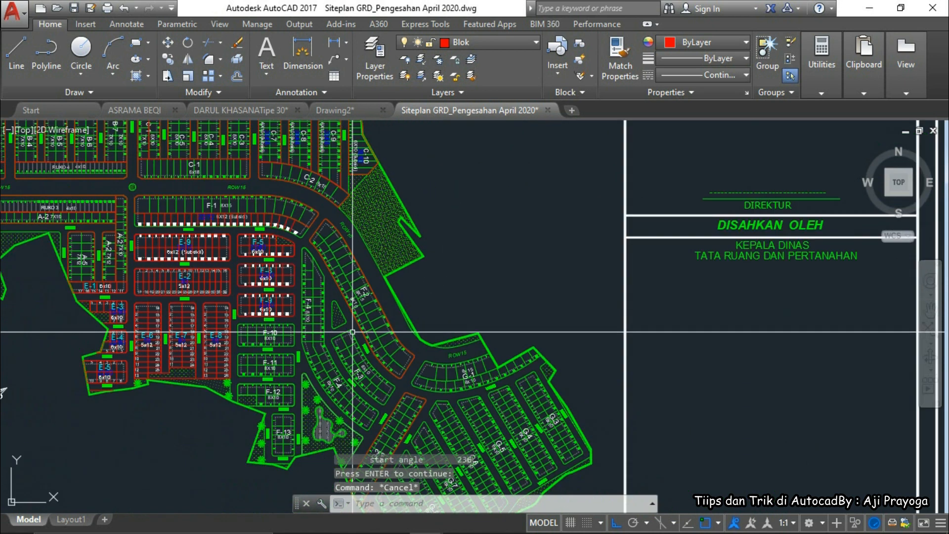
middle_drag(313, 317, 346, 325)
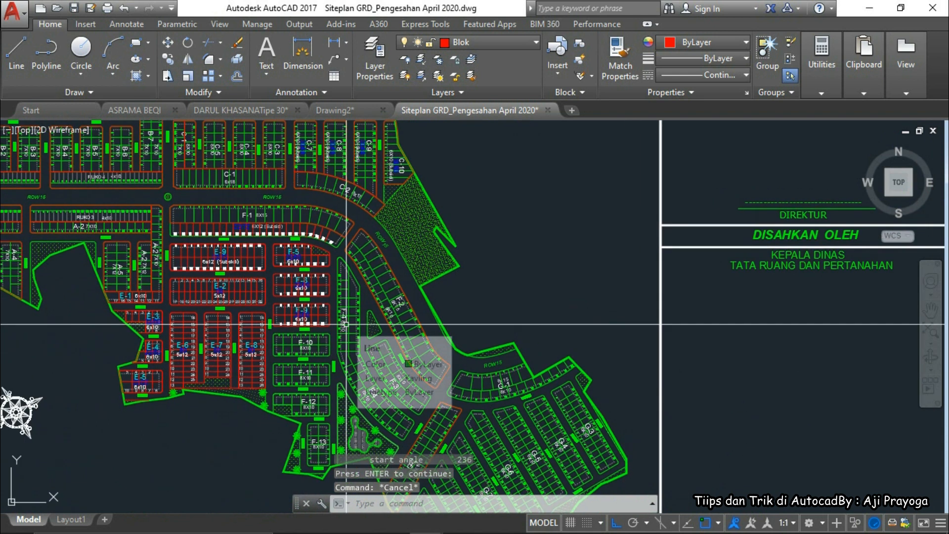